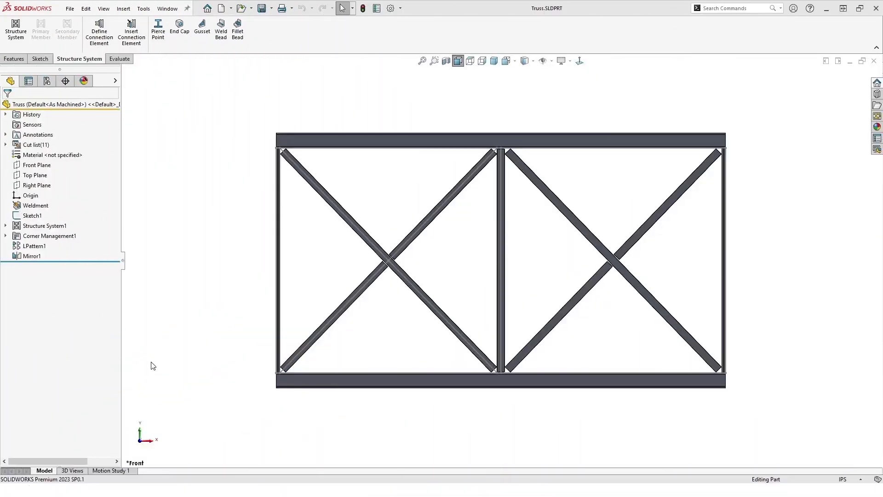
Open a new blank Part document, Part1, for the gusset plate
{"action": "scroll", "coordinate": [506, 372], "scroll_direction": "down", "scroll_amount": 8}
{"action": "scroll", "coordinate": [526, 353], "scroll_direction": "down", "scroll_amount": 2}
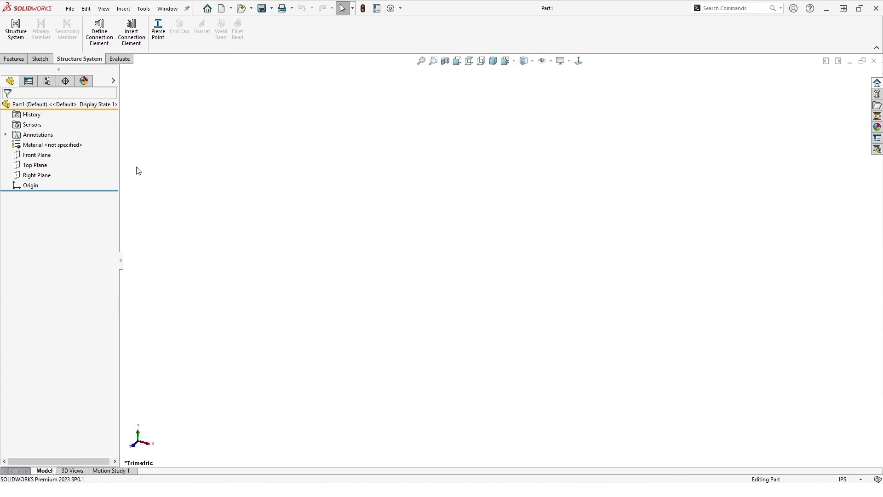
Sketch the vertical, horizontal and diagonal member centerlines on the Front Plane
{"action": "left_click", "coordinate": [32, 156]}
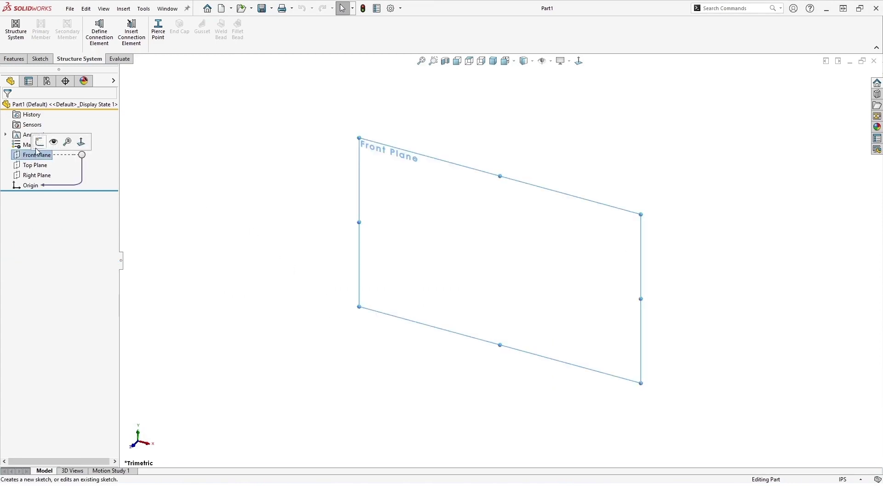
{"action": "left_click", "coordinate": [39, 145]}
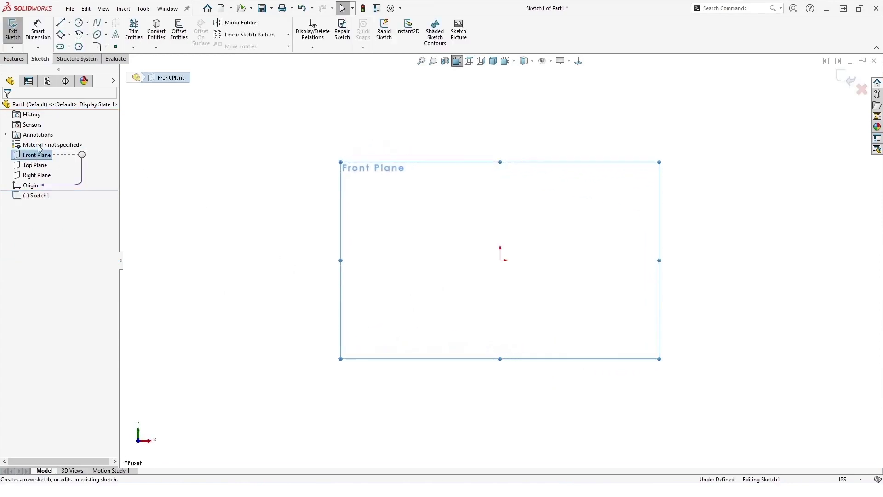
{"action": "left_click", "coordinate": [60, 23]}
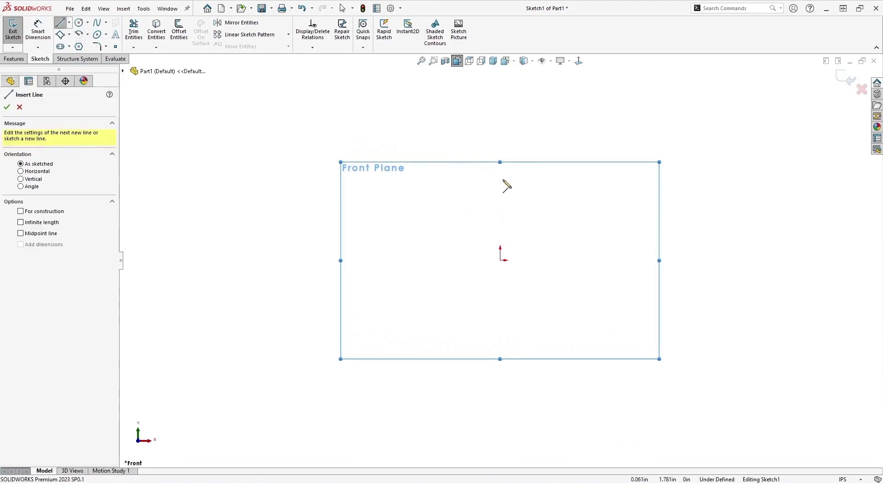
{"action": "left_click", "coordinate": [500, 174]}
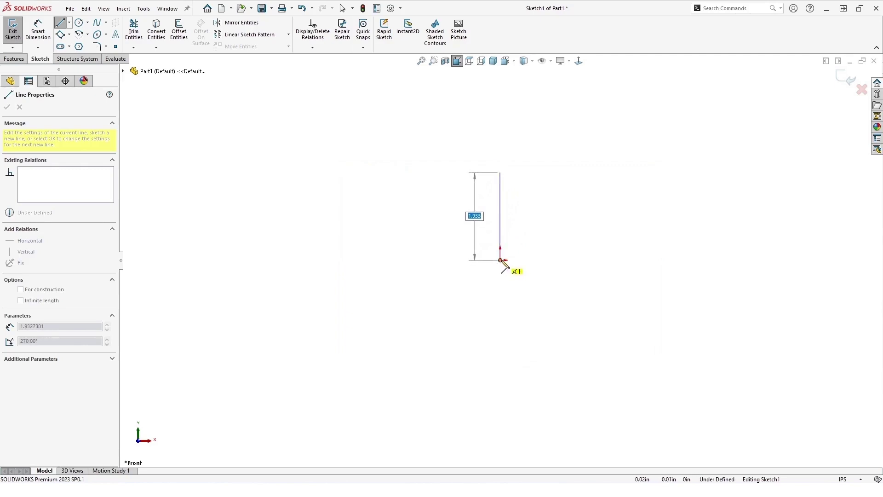
{"action": "left_click", "coordinate": [500, 260]}
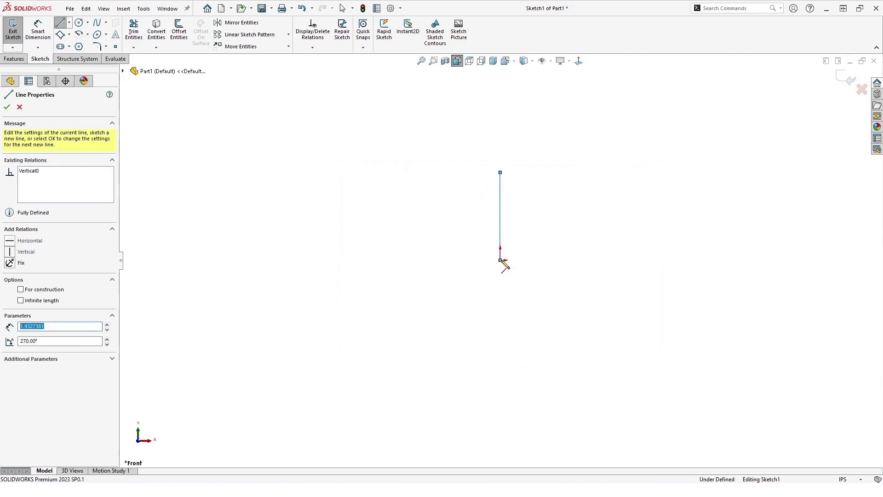
{"action": "left_click", "coordinate": [458, 260]}
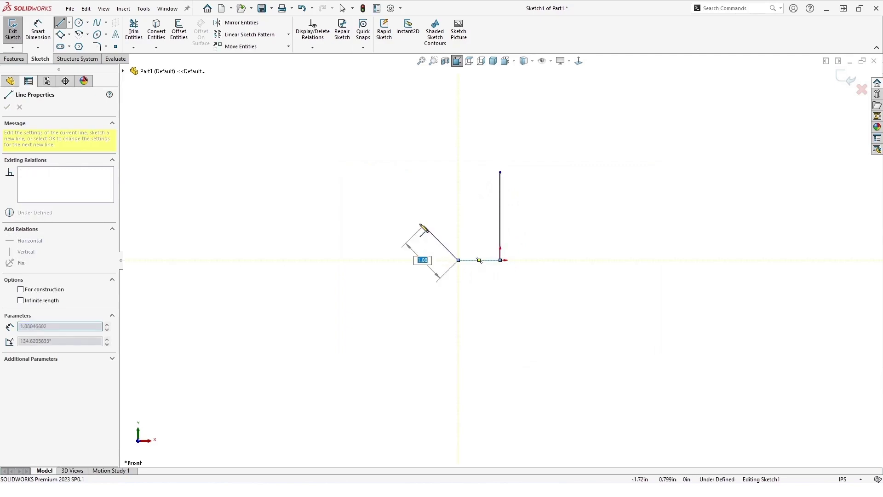
{"action": "left_click", "coordinate": [375, 174]}
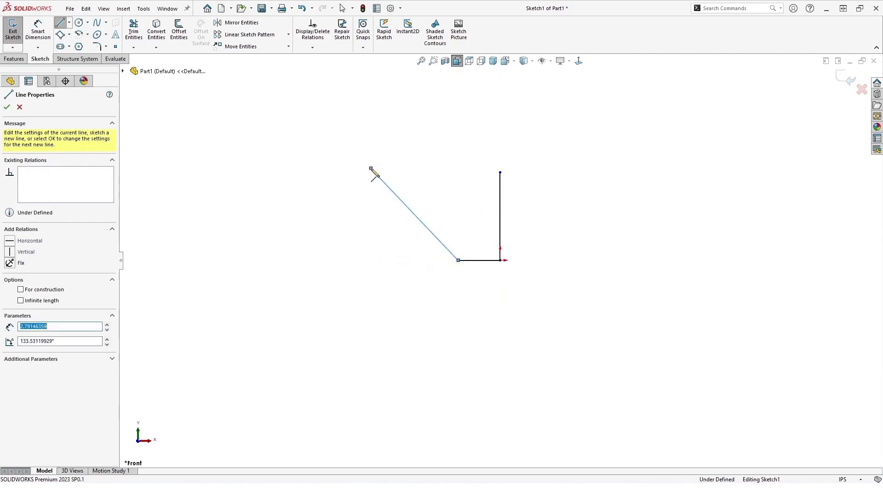
{"action": "key", "text": "Escape"}
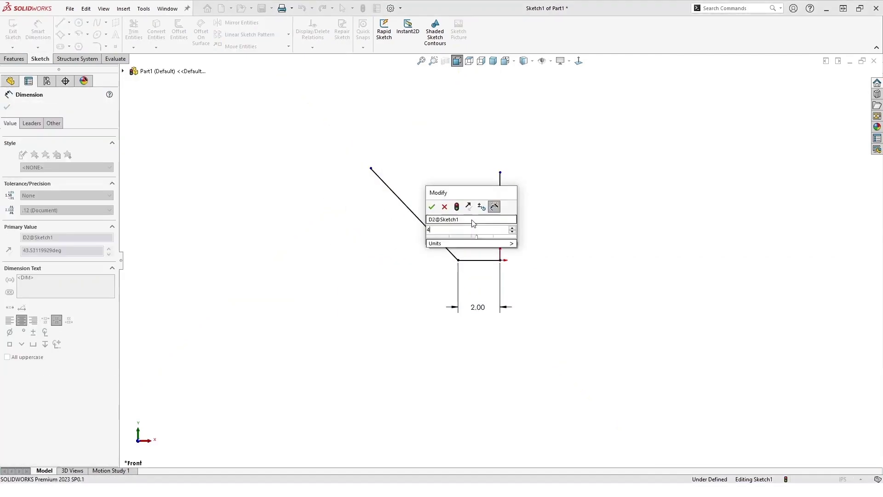
Draw the three-armed plate outline closed at the origin, with parallel angled edges
{"action": "left_click", "coordinate": [258, 61]}
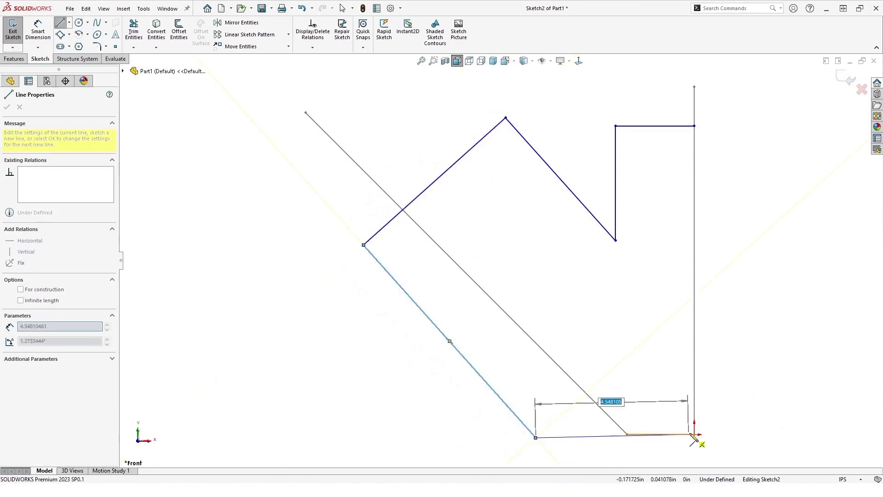
{"action": "left_click", "coordinate": [694, 434]}
{"action": "left_click", "coordinate": [561, 180]}
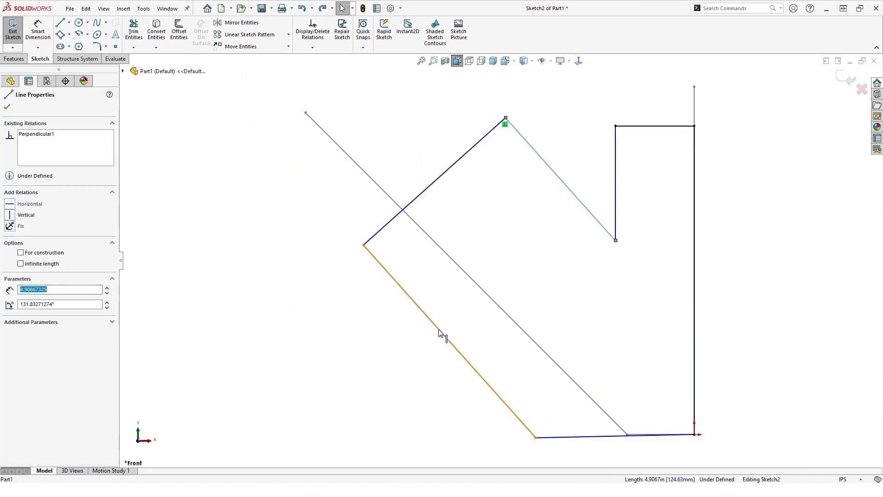
{"action": "left_click", "coordinate": [442, 332], "text": "ctrl"}
{"action": "left_click", "coordinate": [388, 191]}
Dimension the arm width 4.50 and edge length 6.50, and make the arm ends equal
{"action": "left_click", "coordinate": [361, 197]}
{"action": "type", "text": "4.5"}
{"action": "key", "text": "Return"}
{"action": "left_click", "coordinate": [414, 331]}
{"action": "left_click", "coordinate": [405, 352]}
{"action": "type", "text": "6.5"}
{"action": "key", "text": "Return"}
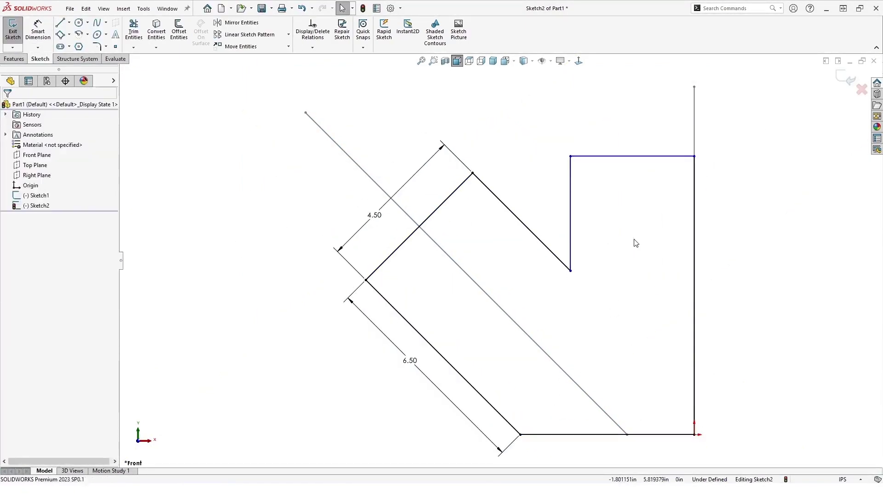
{"action": "left_click", "coordinate": [569, 158]}
Extrude the gusset outline 0.5 in into a solid plate
{"action": "key", "text": "s"}
{"action": "left_click", "coordinate": [425, 302]}
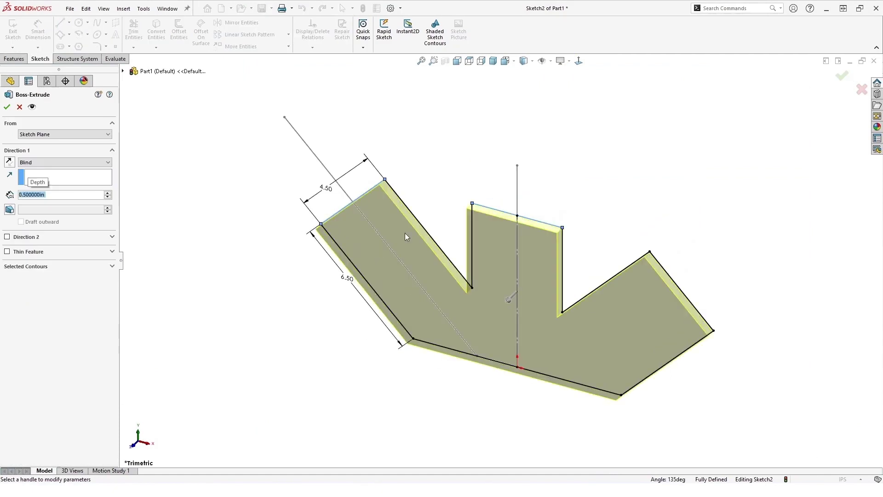
{"action": "left_click", "coordinate": [7, 107]}
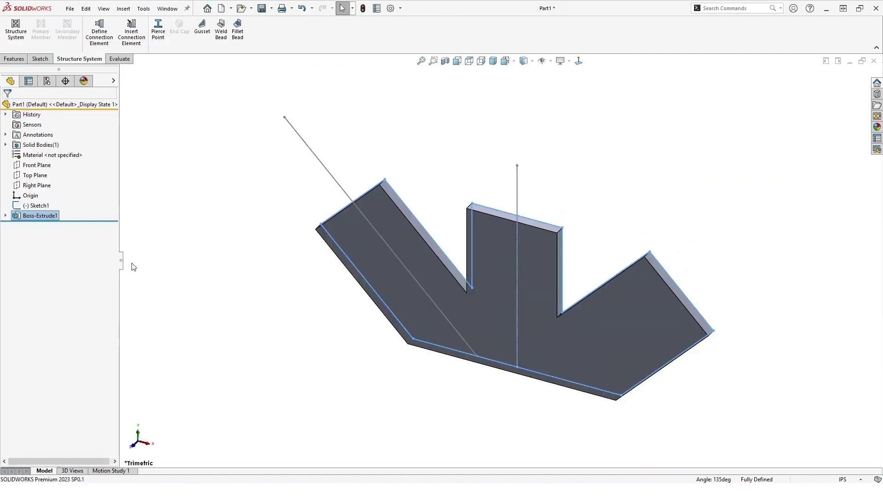
Hide the centerline sketch, then select the plate's top face
{"action": "left_click", "coordinate": [274, 340]}
{"action": "middle_click_drag", "start_coordinate": [388, 394], "coordinate": [422, 350]}
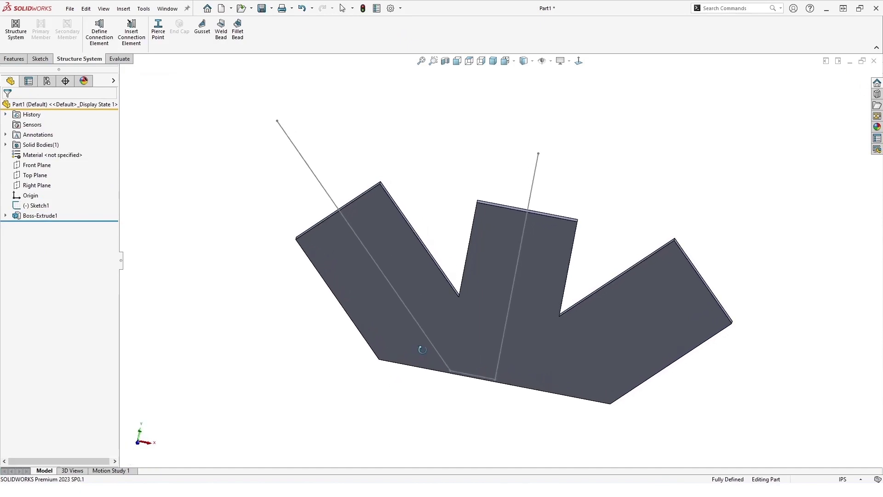
{"action": "left_click", "coordinate": [329, 198]}
{"action": "left_click", "coordinate": [367, 169]}
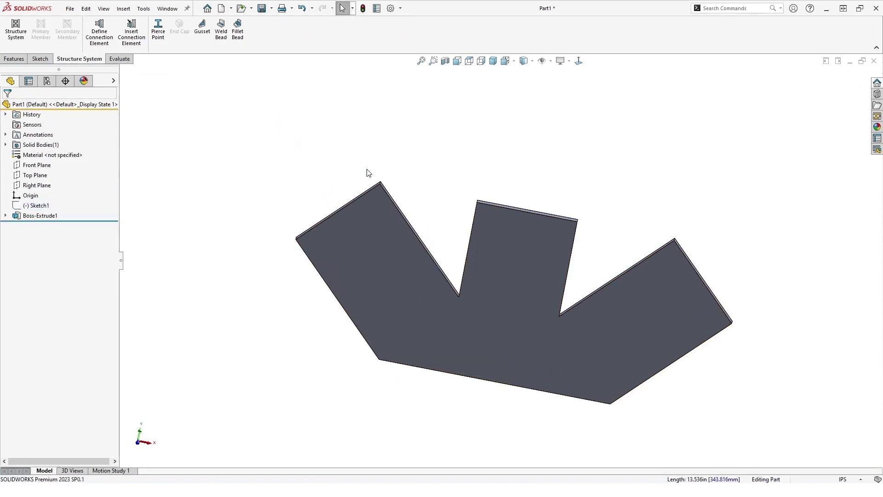
{"action": "left_click", "coordinate": [385, 252]}
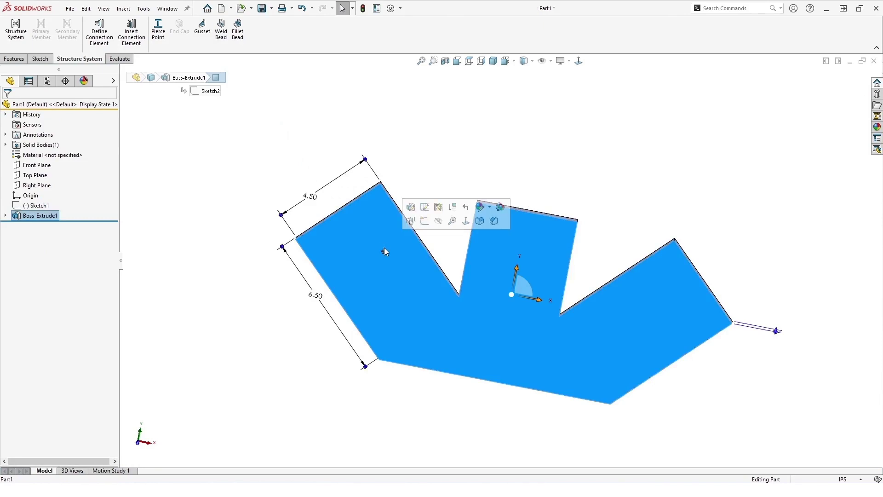
Start a sketch on the plate's top face and split the lines, merging two points
{"action": "left_click", "coordinate": [424, 224]}
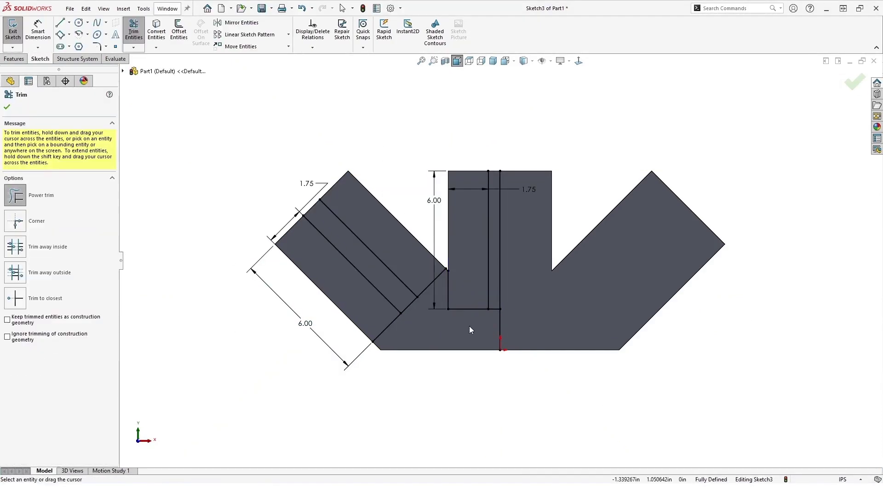
{"action": "key", "text": "Escape"}
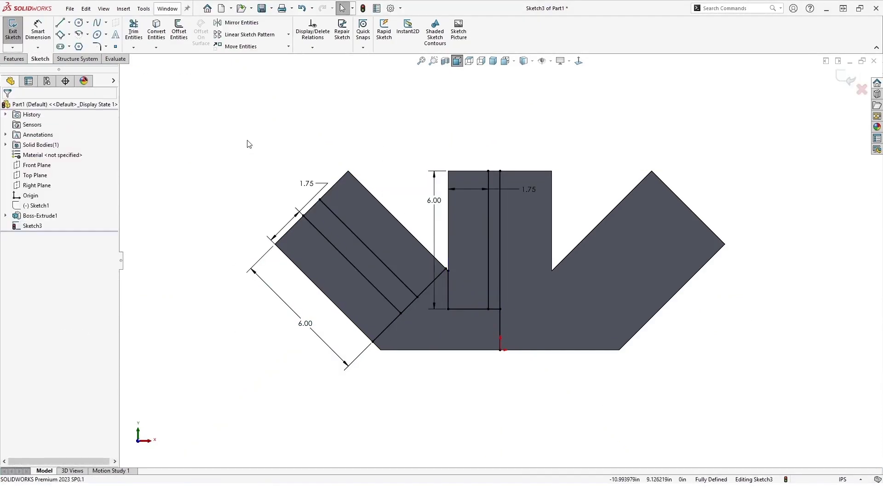
{"action": "type", "text": "ssplit"}
{"action": "key", "text": "Return"}
{"action": "left_click", "coordinate": [487, 311]}
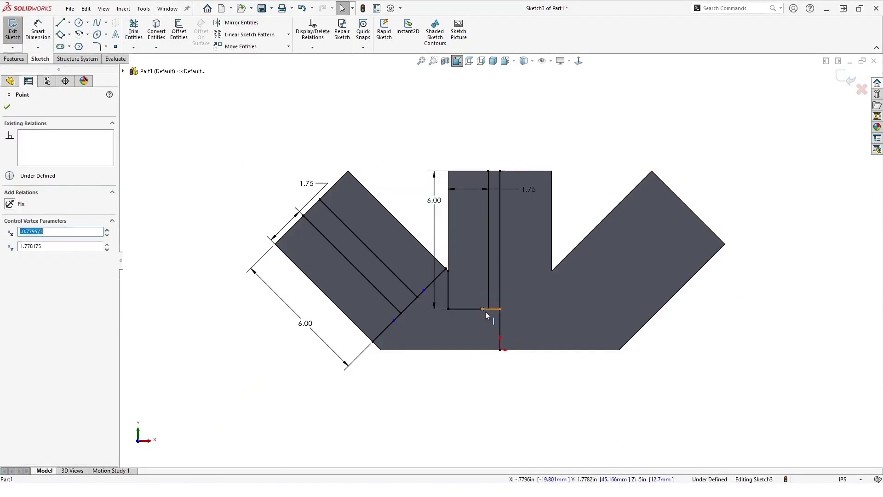
{"action": "left_click", "coordinate": [383, 338], "text": "ctrl"}
{"action": "left_click", "coordinate": [10, 300]}
Draw a 6.00 left-arm line and a centre-arm vertical line divided into equal segments
{"action": "key", "text": "l"}
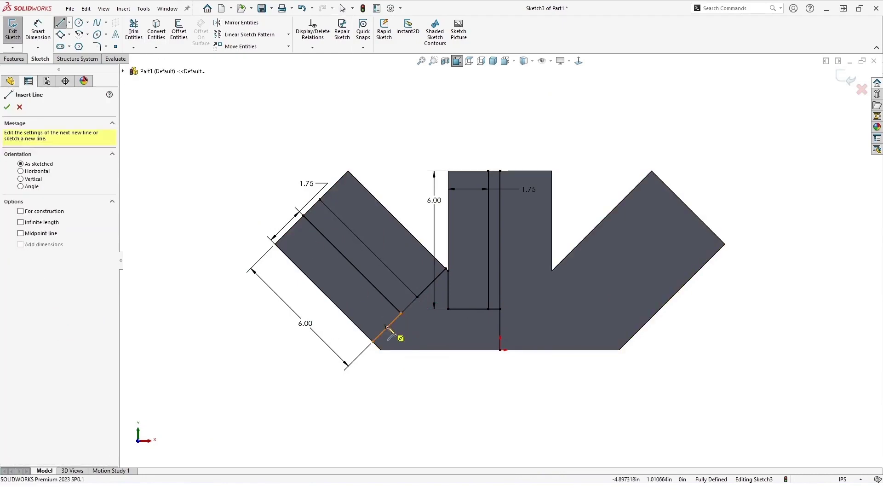
{"action": "left_click_drag", "start_coordinate": [386, 327], "coordinate": [288, 229]}
{"action": "left_click_drag", "start_coordinate": [468, 309], "coordinate": [468, 171]}
{"action": "key", "text": "Escape"}
{"action": "right_click", "coordinate": [469, 213]}
{"action": "left_click", "coordinate": [497, 299]}
{"action": "left_click", "coordinate": [7, 106]}
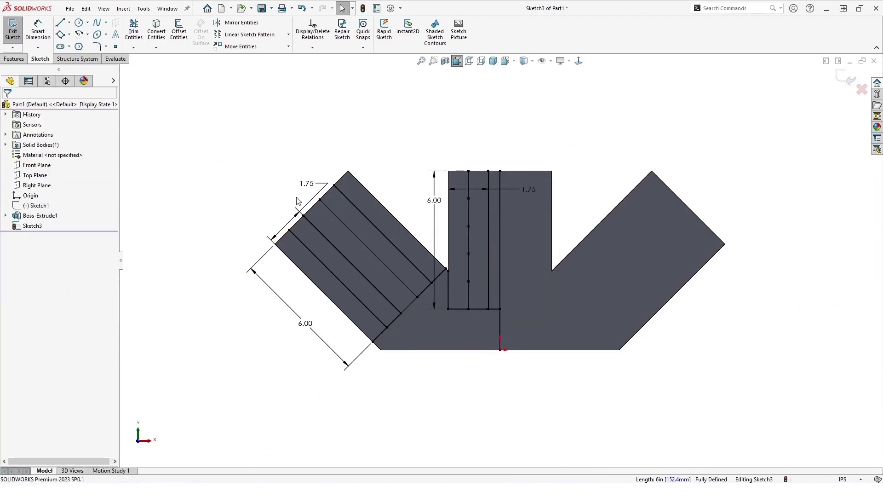
Add segment points along both left-arm angled lines and mirror the left-arm lines onto the right arm
{"action": "left_click", "coordinate": [364, 214]}
{"action": "type", "text": "ssegmen"}
{"action": "left_click", "coordinate": [395, 294]}
{"action": "left_click", "coordinate": [361, 301]}
{"action": "key", "text": "s"}
{"action": "left_click", "coordinate": [393, 387]}
{"action": "key", "text": "ctrl+a"}
{"action": "left_click", "coordinate": [235, 22]}
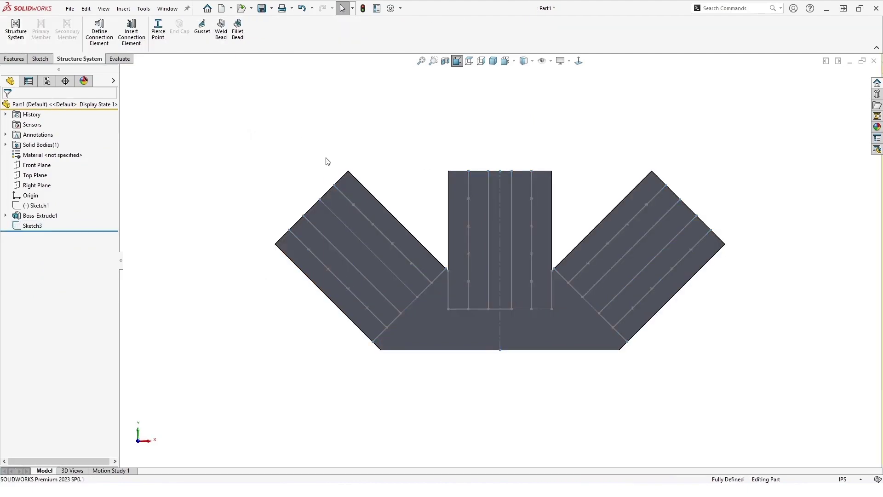
Cut a 0.50 in bolt hole in the left arm and pattern it at every sketch point
{"action": "scroll", "coordinate": [327, 162], "scroll_direction": "down", "scroll_amount": 5}
{"action": "left_click", "coordinate": [368, 203]}
{"action": "left_click_drag", "start_coordinate": [400, 213], "coordinate": [439, 213]}
{"action": "left_click", "coordinate": [467, 221]}
{"action": "type", "text": ".5"}
{"action": "key", "text": "Return"}
{"action": "left_click", "coordinate": [7, 107]}
{"action": "left_click", "coordinate": [274, 48]}
{"action": "left_click", "coordinate": [294, 104]}
{"action": "left_click", "coordinate": [7, 107]}
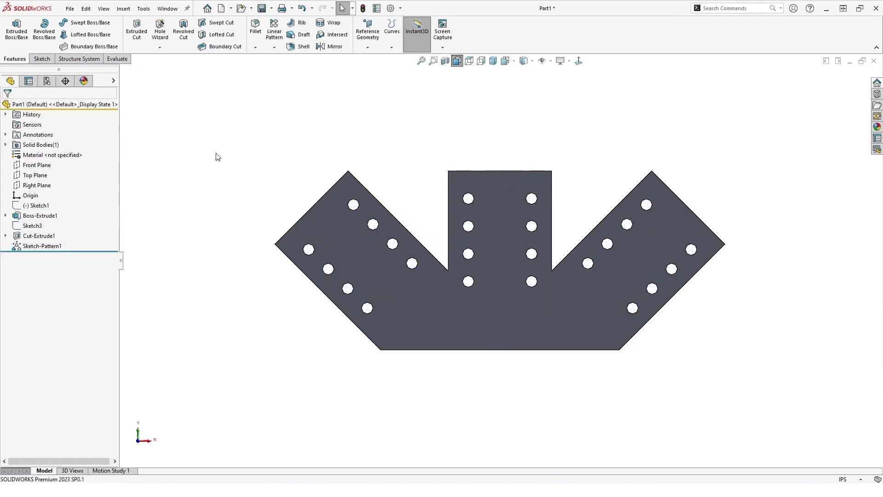
Round the plate's outer edges with a 0.1 in fillet
{"action": "key", "text": "s"}
{"action": "left_click", "coordinate": [465, 136]}
{"action": "middle_click_drag", "start_coordinate": [465, 136], "coordinate": [515, 175]}
{"action": "left_click", "coordinate": [536, 184]}
{"action": "left_click", "coordinate": [562, 157]}
{"action": "key", "text": "Return"}
Set the plate's D2 dimension to 6.5 in and rebuild the part
{"action": "key", "text": "Return"}
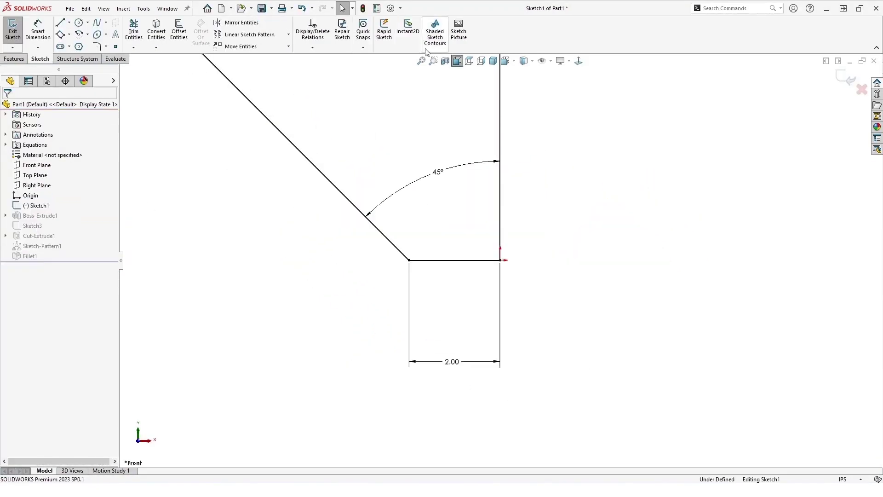
{"action": "double_click", "coordinate": [438, 171]}
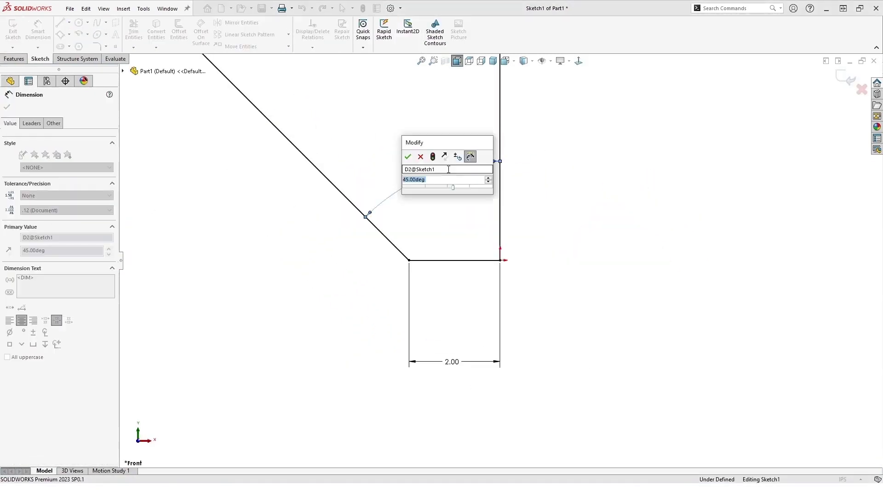
{"action": "key", "text": "Return"}
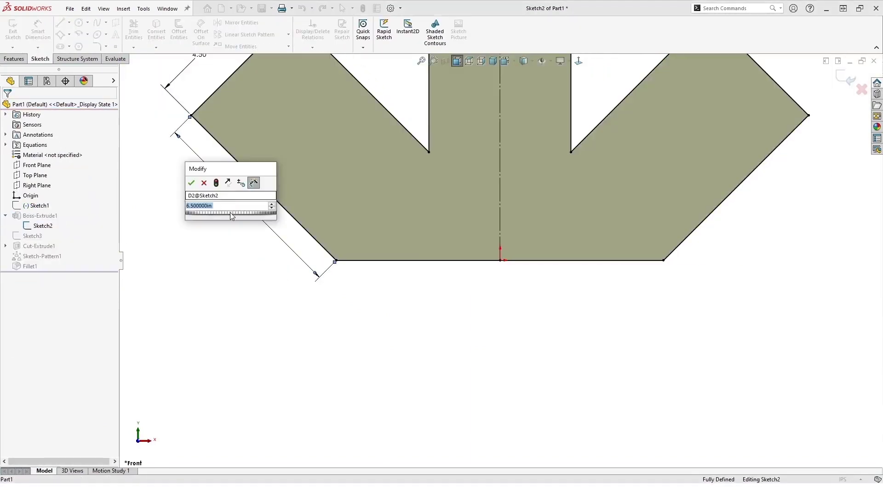
{"action": "type", "text": "6.5"}
{"action": "key", "text": "Return"}
{"action": "key", "text": "ctrl+b"}
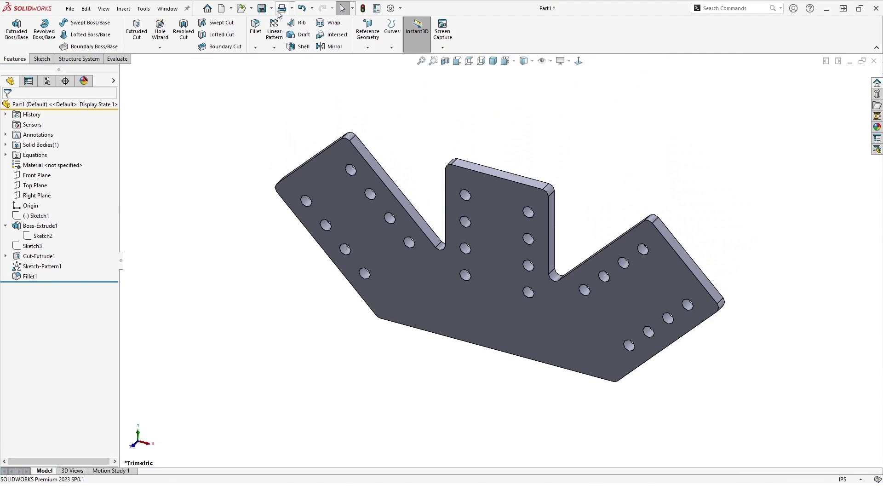
Save as Three Member Plate in a new C:\Custom Connection Elements folder with a Plates subfolder
{"action": "left_click", "coordinate": [271, 9]}
{"action": "left_click", "coordinate": [278, 36]}
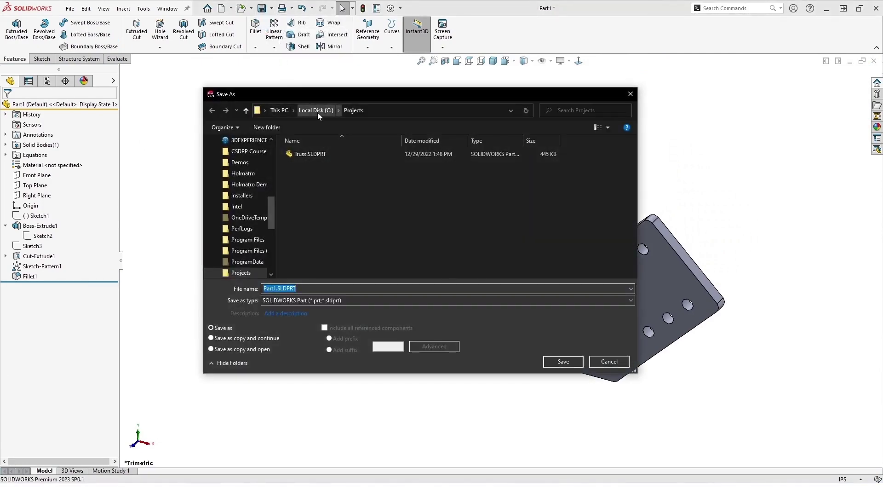
{"action": "left_click", "coordinate": [316, 110]}
{"action": "left_click", "coordinate": [268, 128]}
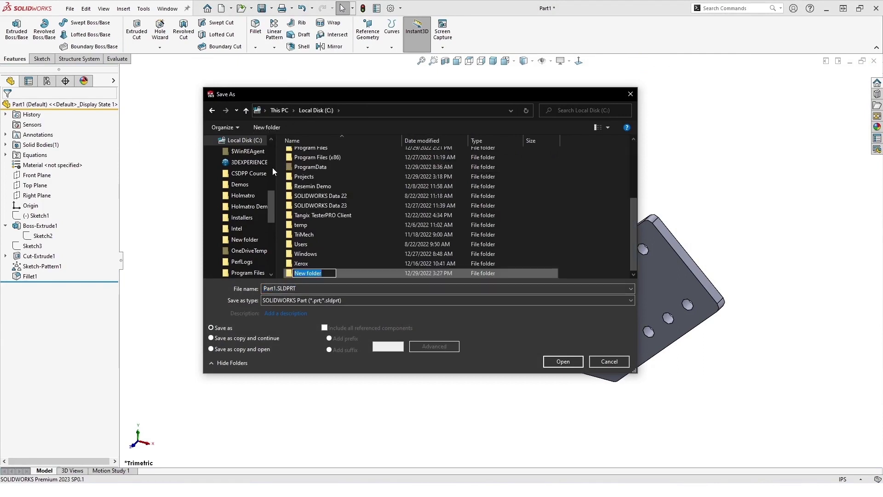
{"action": "type", "text": "Custom Connection Element"}
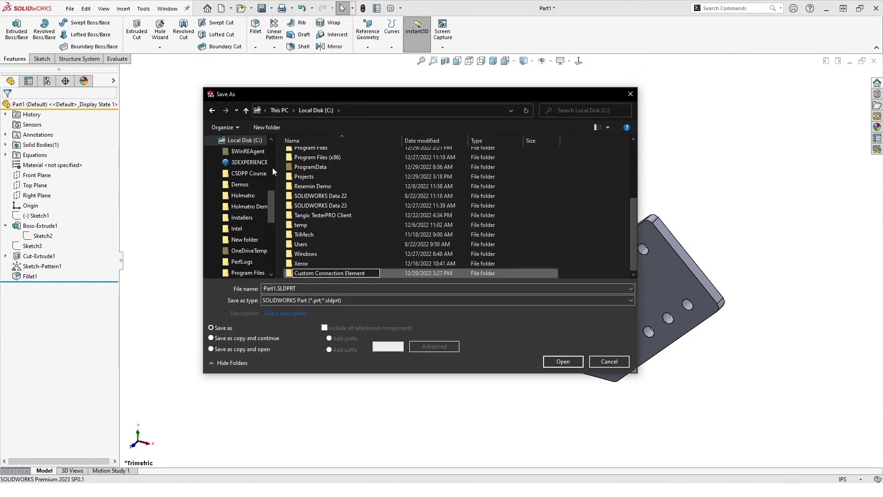
{"action": "type", "text": "s"}
{"action": "key", "text": "Return"}
{"action": "key", "text": "Return"}
{"action": "key", "text": "ctrl+shift+n"}
{"action": "type", "text": "Plates"}
{"action": "key", "text": "Return"}
{"action": "key", "text": "Return"}
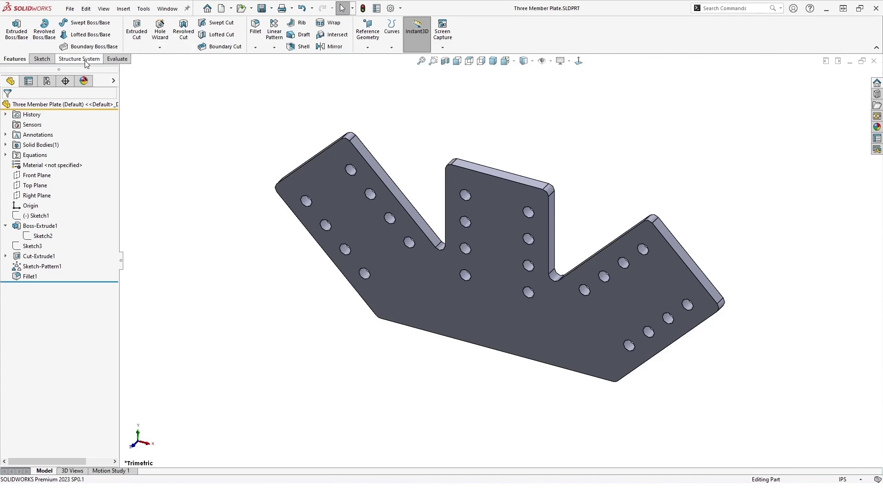
Define a connection element referencing the plate's flat face, lower side face and Right Plane
{"action": "left_click", "coordinate": [85, 60]}
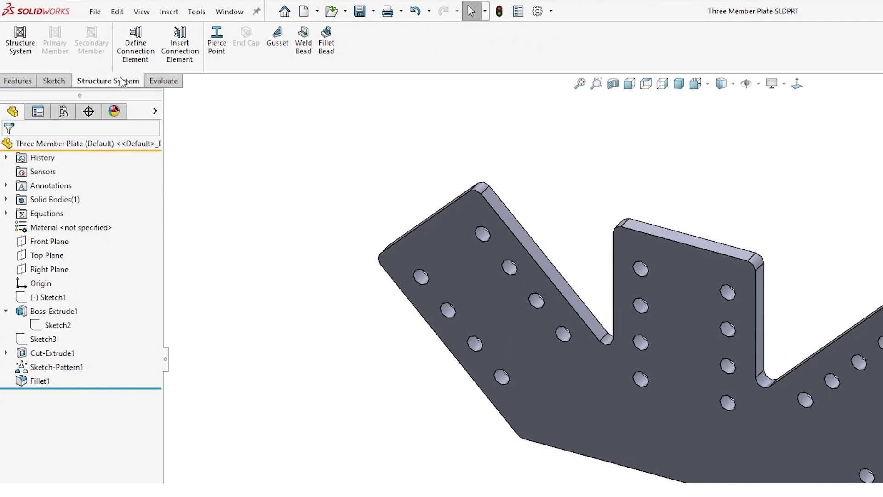
{"action": "left_click", "coordinate": [138, 42]}
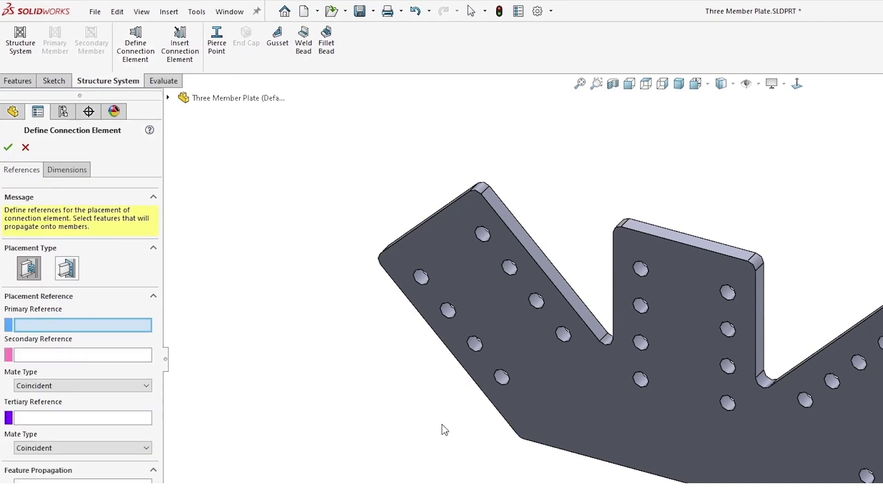
{"action": "middle_click_drag", "start_coordinate": [517, 404], "coordinate": [532, 433]}
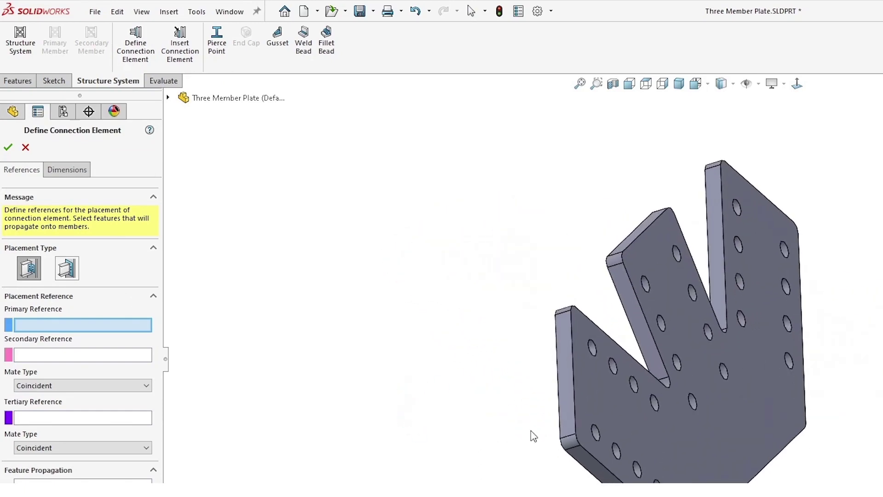
{"action": "left_click", "coordinate": [733, 443]}
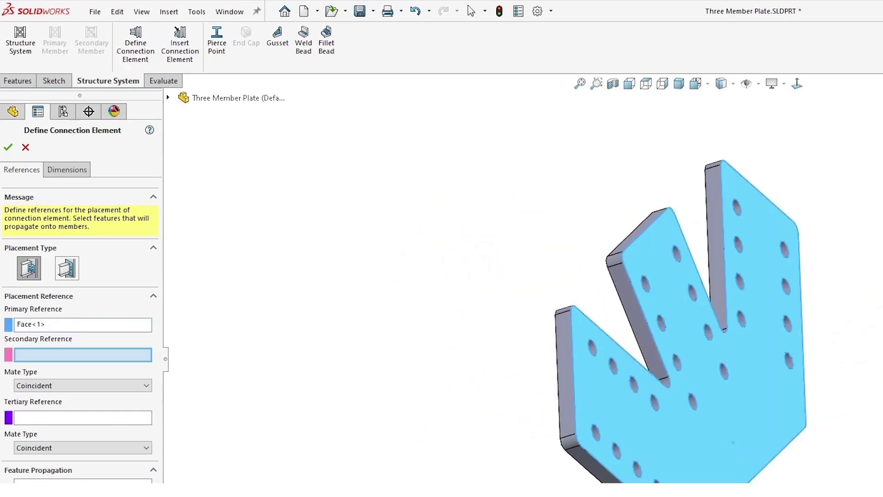
{"action": "middle_click_drag", "start_coordinate": [733, 443], "coordinate": [726, 443]}
{"action": "scroll", "coordinate": [723, 443], "scroll_direction": "down", "scroll_amount": 3}
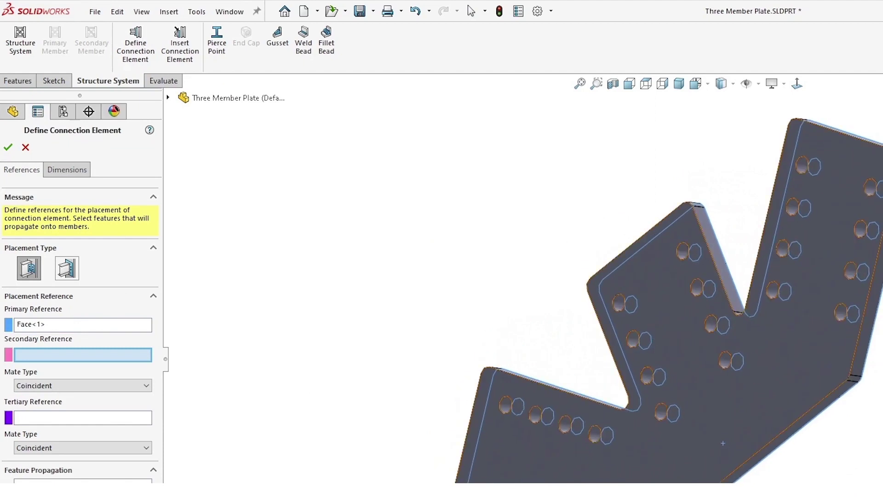
{"action": "left_click", "coordinate": [791, 431]}
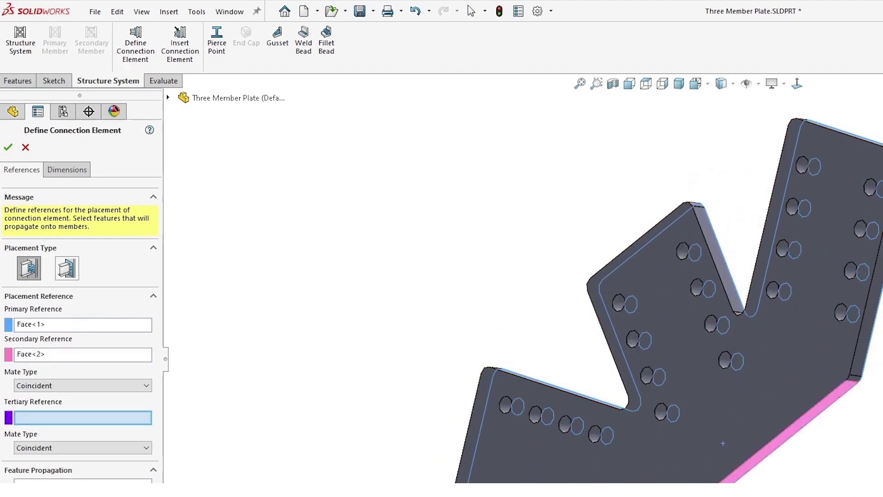
{"action": "left_click", "coordinate": [168, 98]}
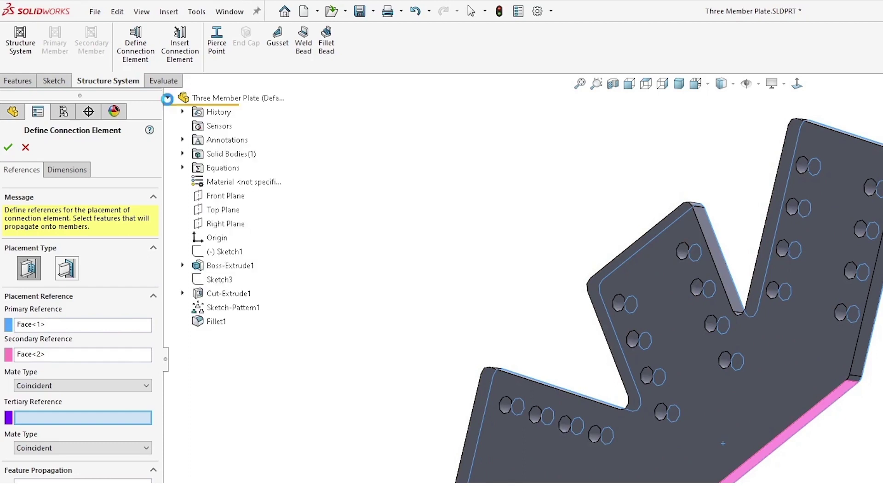
{"action": "left_click", "coordinate": [225, 223]}
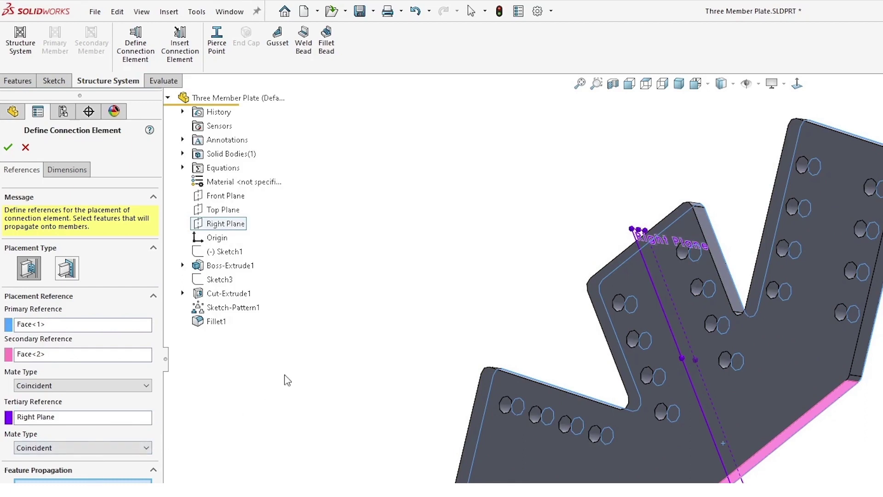
Add Cut-Extrude1 and Sketch-Pattern1 to the feature propagation list
{"action": "middle_click_drag", "start_coordinate": [409, 286], "coordinate": [445, 347]}
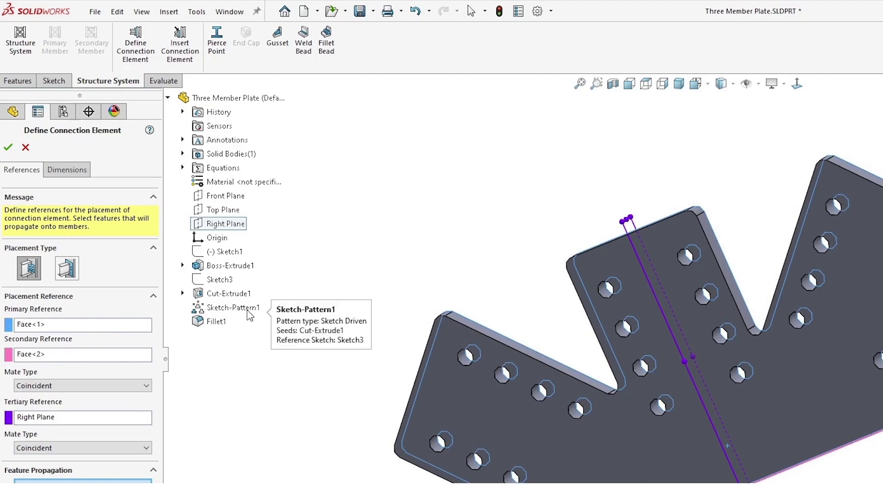
{"action": "left_click", "coordinate": [246, 294]}
{"action": "left_click", "coordinate": [247, 307]}
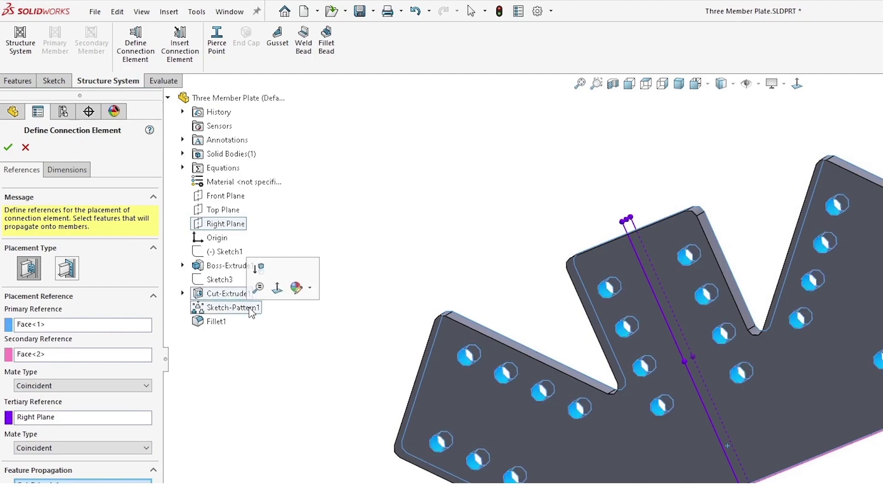
Create a dimension group named Dimensions holding ArmLength@Sketch2 and the 45° Angle@Sketch1
{"action": "left_click", "coordinate": [83, 175]}
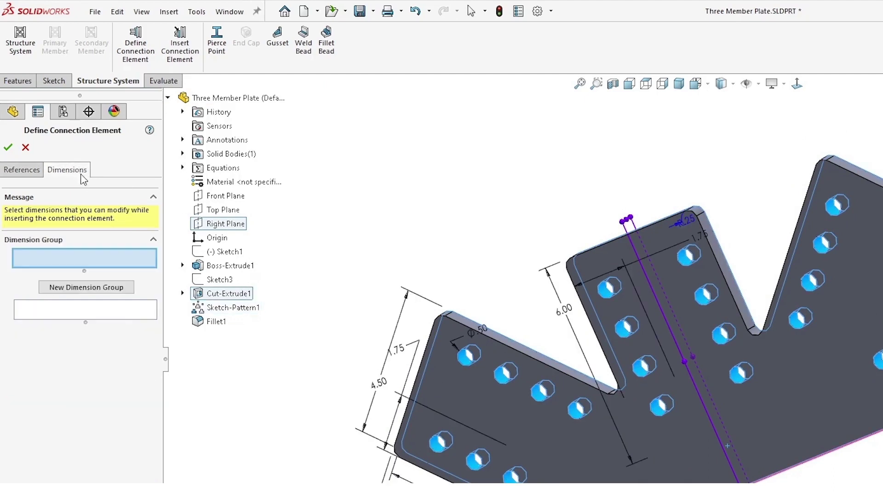
{"action": "left_click", "coordinate": [101, 288]}
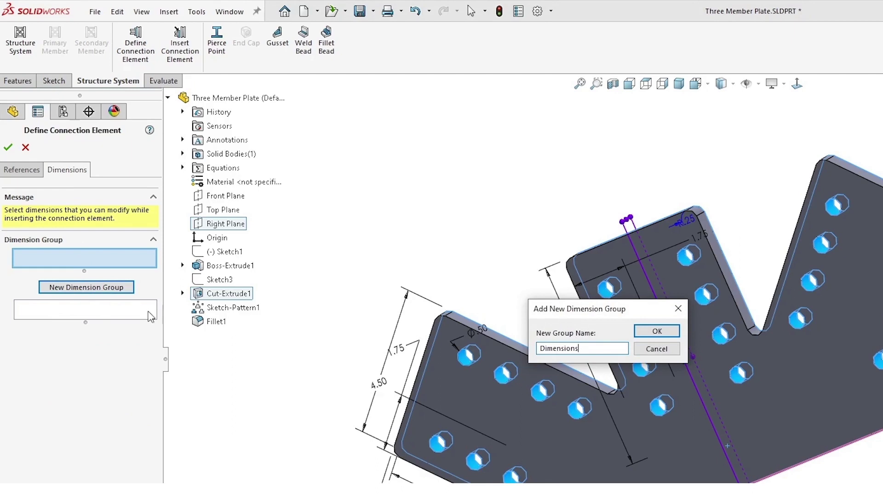
{"action": "left_click", "coordinate": [642, 329]}
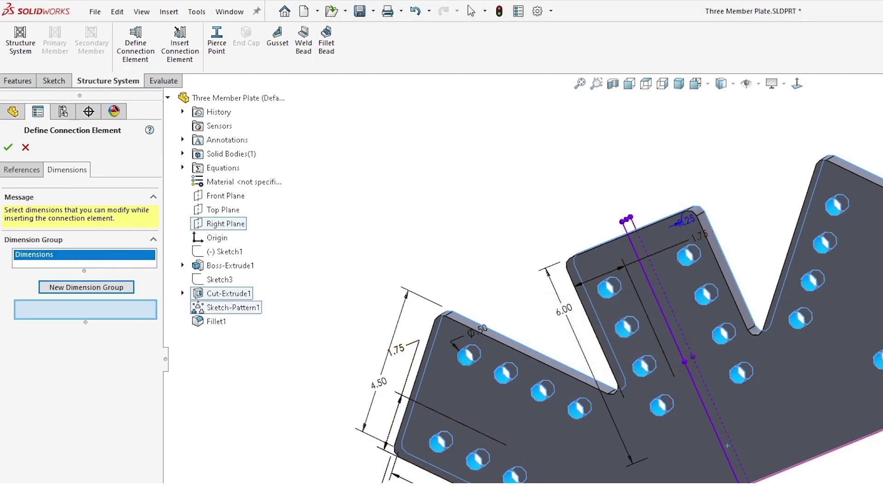
{"action": "left_click", "coordinate": [396, 475]}
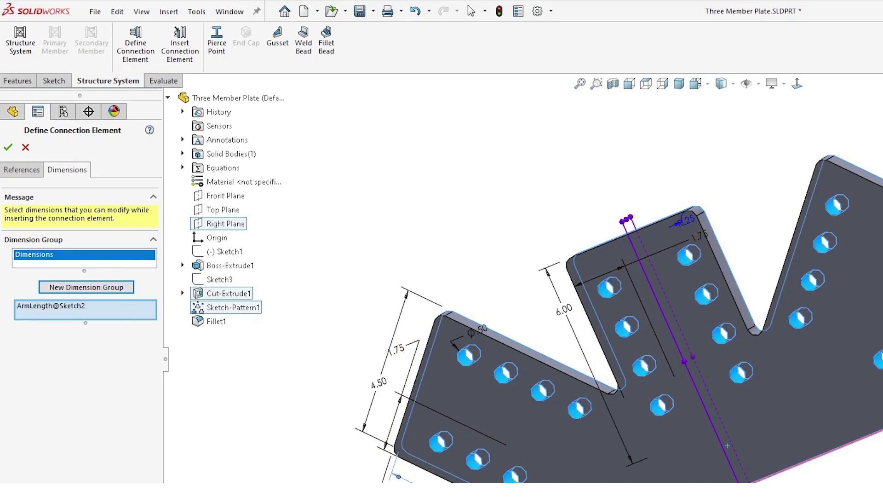
{"action": "right_click", "coordinate": [220, 250]}
{"action": "left_click", "coordinate": [684, 437]}
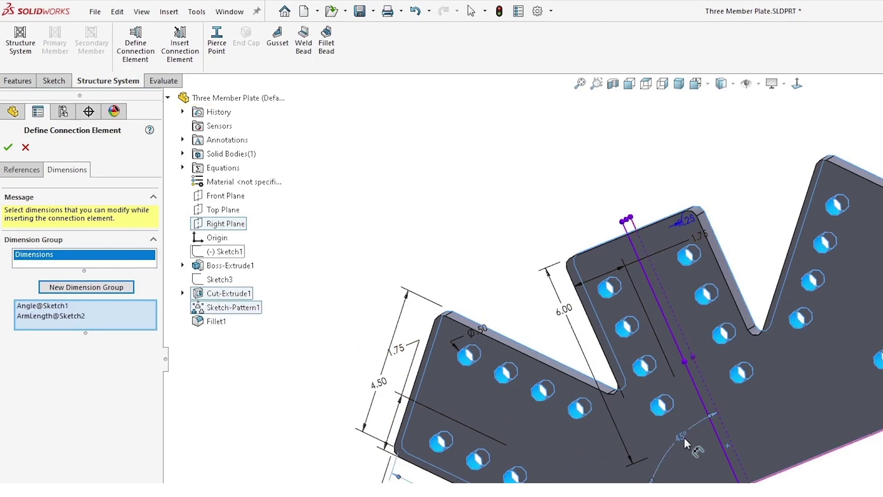
Finish the connection element, save Three Member Plate, and go to System Options File Locations
{"action": "left_click", "coordinate": [8, 148]}
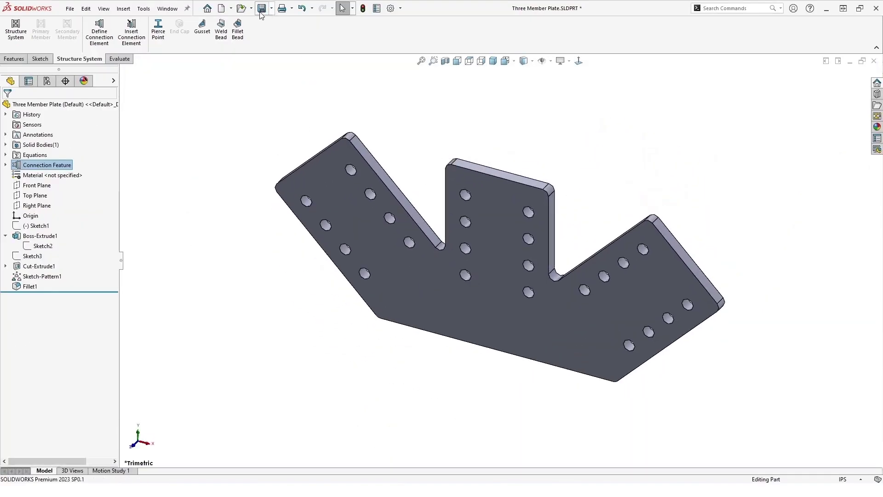
{"action": "left_click", "coordinate": [261, 9]}
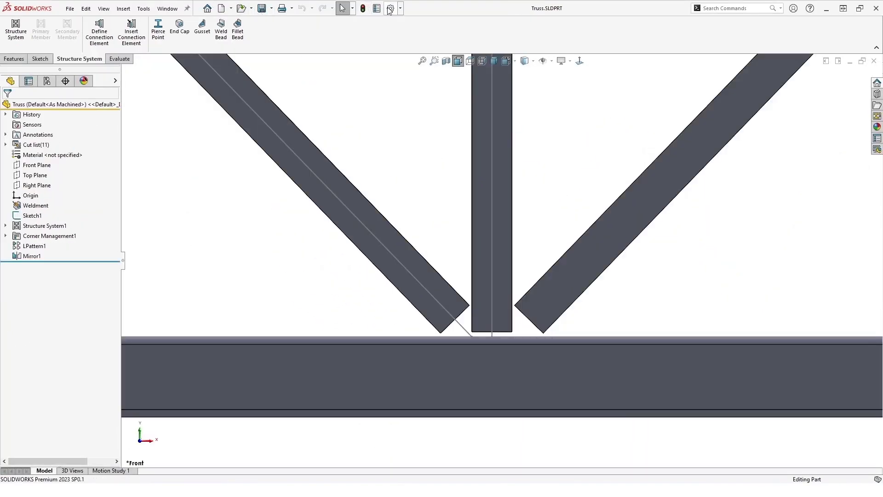
{"action": "left_click", "coordinate": [391, 8]}
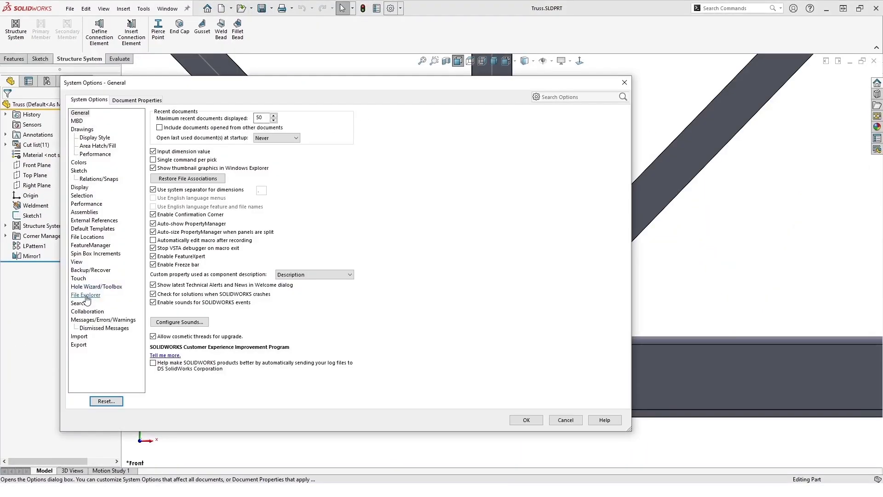
{"action": "left_click", "coordinate": [87, 236]}
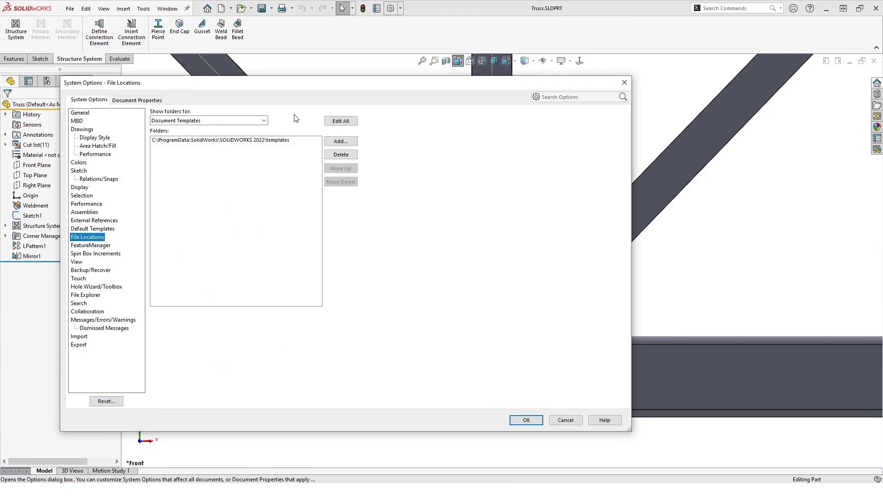
Add C:\Custom Connection Elements to the Structure System - Connection Elements locations
{"action": "left_click", "coordinate": [264, 120]}
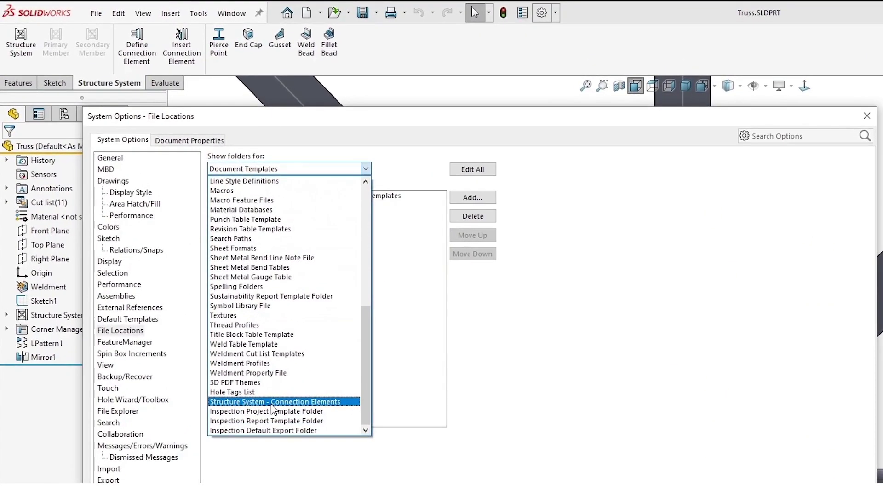
{"action": "left_click", "coordinate": [274, 401]}
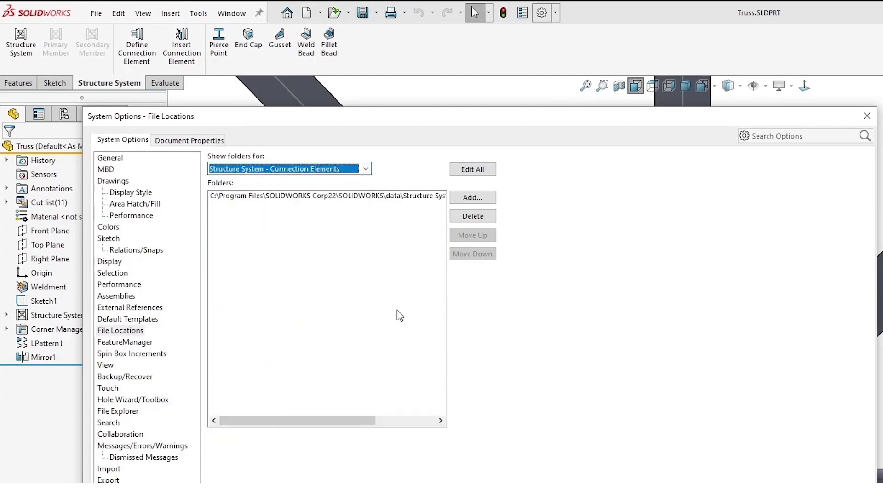
{"action": "left_click", "coordinate": [470, 197]}
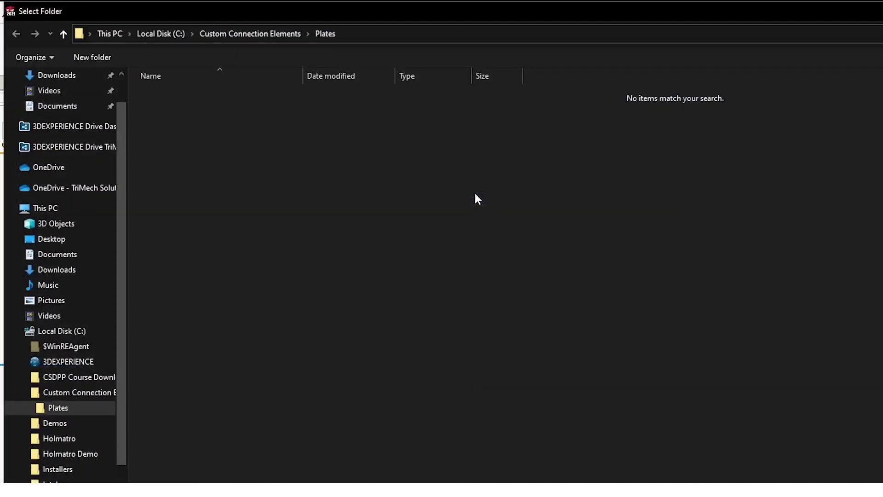
{"action": "left_click", "coordinate": [274, 37]}
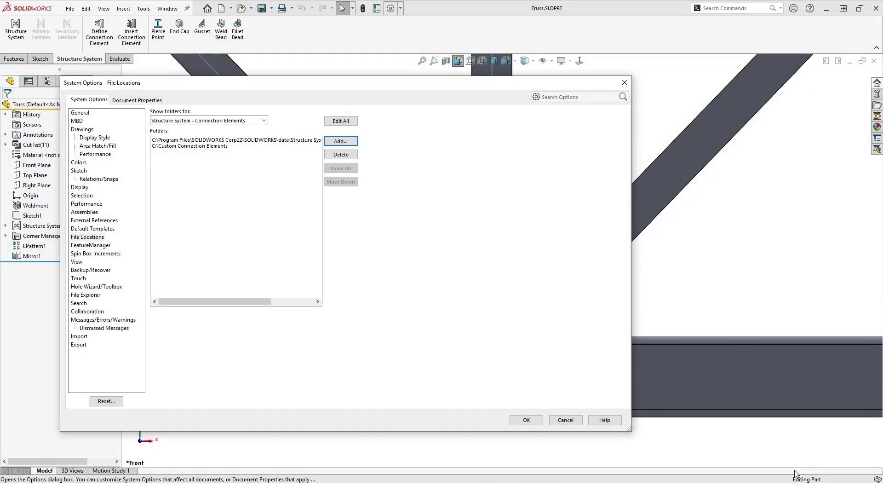
Insert a connection element using the Plates standard and Three Member Plate type
{"action": "left_click", "coordinate": [527, 420]}
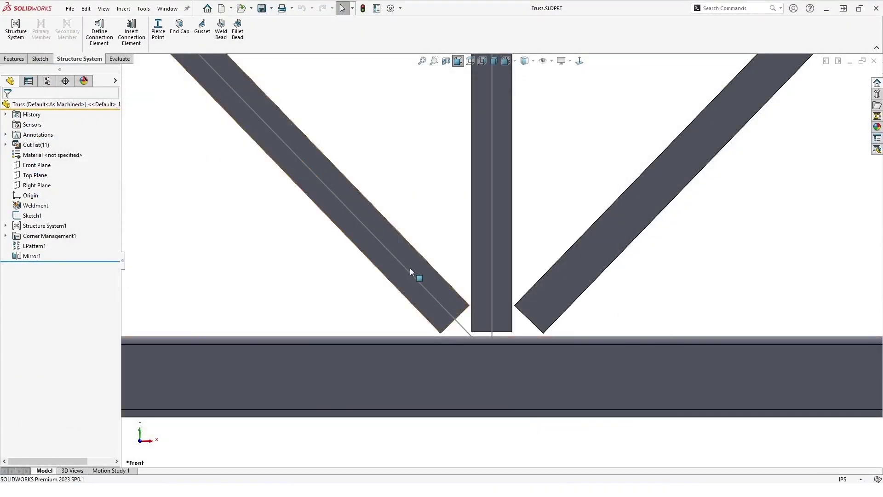
{"action": "scroll", "coordinate": [439, 228], "scroll_direction": "up", "scroll_amount": 2}
{"action": "middle_click_drag", "start_coordinate": [433, 223], "coordinate": [424, 275]}
{"action": "left_click", "coordinate": [131, 30]}
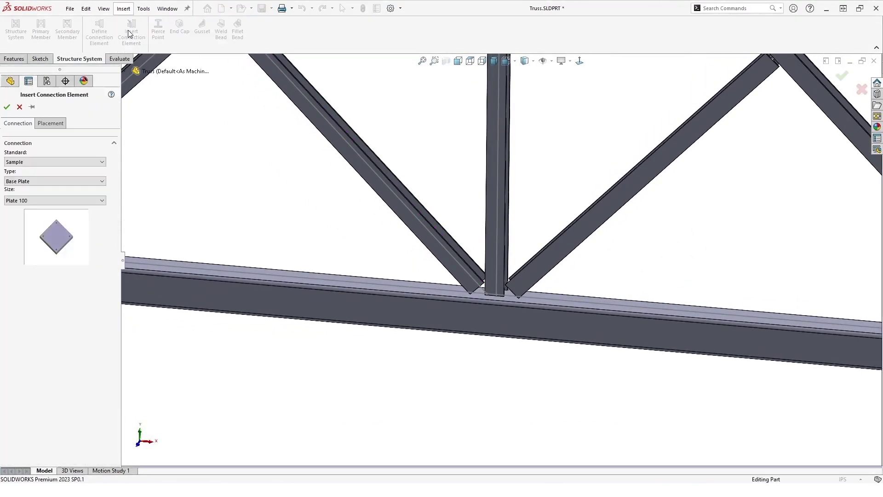
{"action": "left_click", "coordinate": [57, 164]}
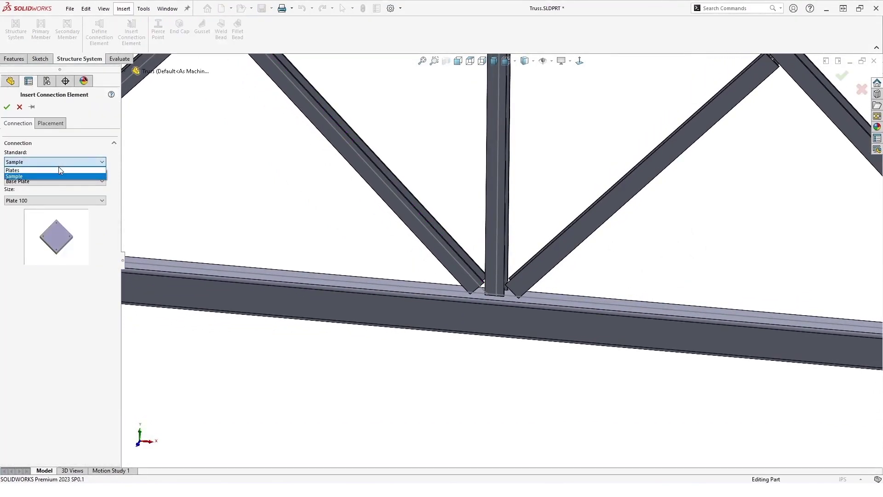
{"action": "left_click", "coordinate": [61, 171]}
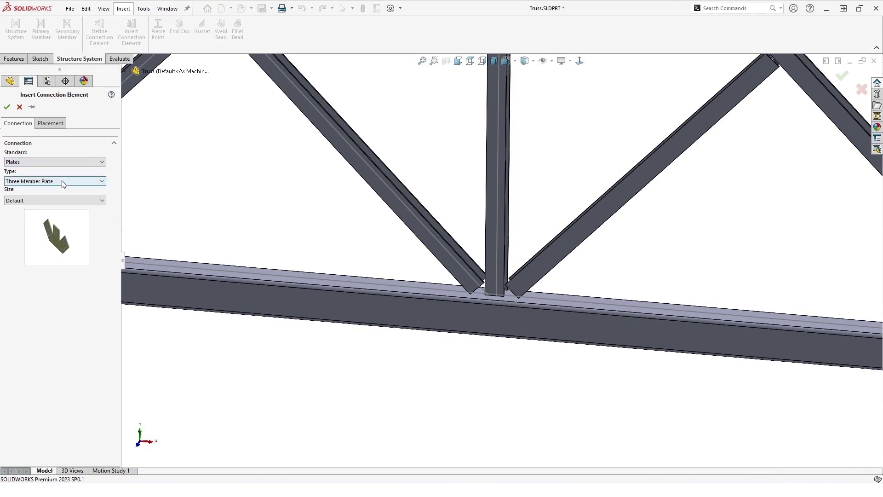
{"action": "left_click", "coordinate": [63, 184]}
{"action": "left_click", "coordinate": [63, 184]}
{"action": "left_click", "coordinate": [57, 121]}
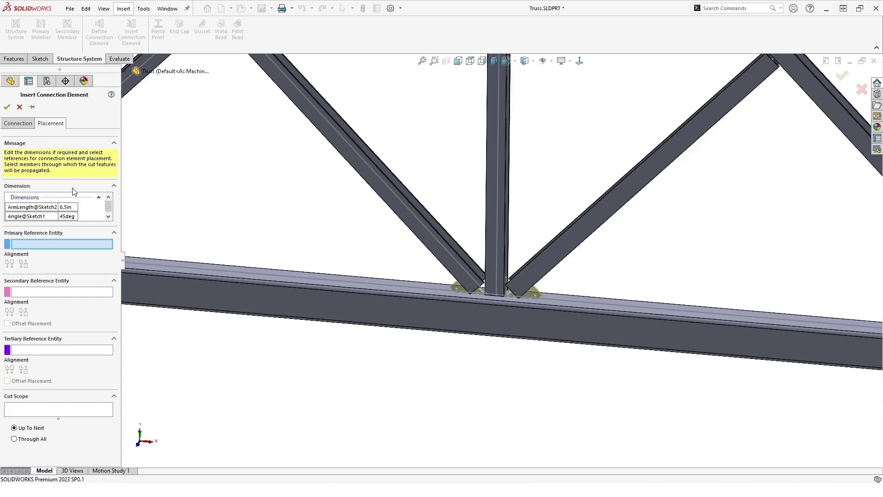
Position the plate on the vertical member's face, bottom chord's top face and joint sketch point
{"action": "left_click", "coordinate": [490, 232]}
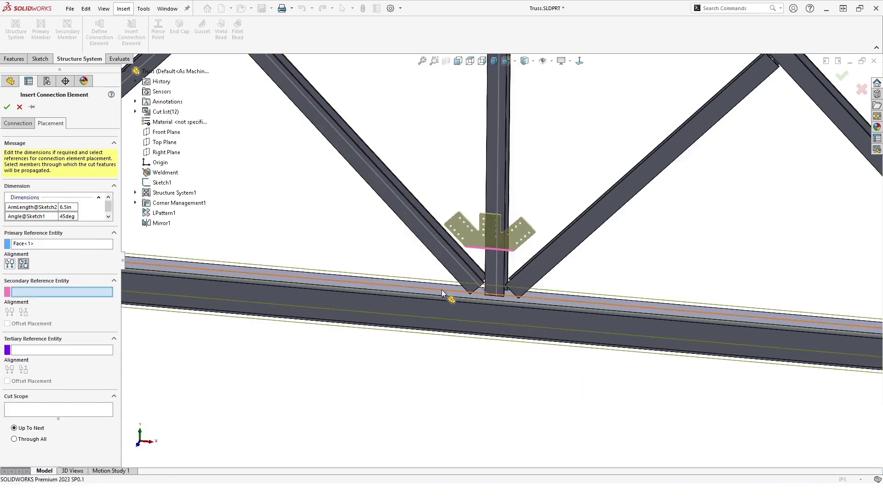
{"action": "scroll", "coordinate": [472, 296], "scroll_direction": "down", "scroll_amount": 5}
{"action": "left_click", "coordinate": [469, 293]}
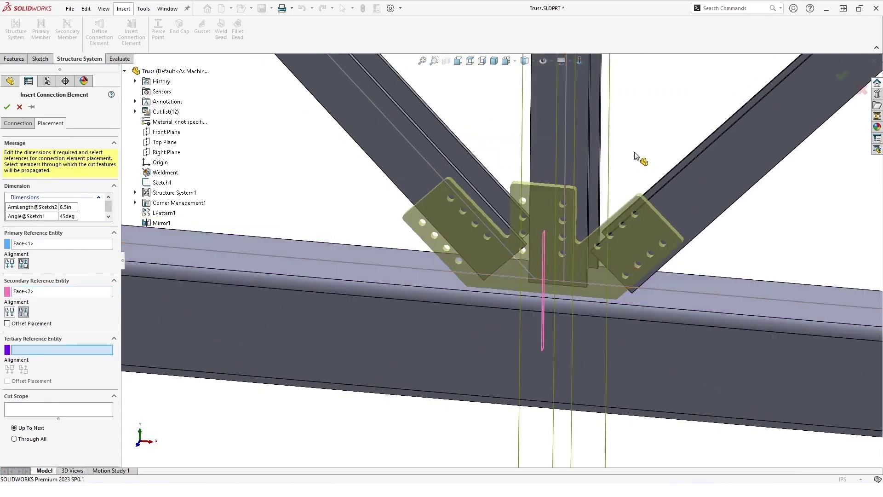
{"action": "mouse_move", "coordinate": [640, 148]}
{"action": "middle_mouse_down"}
{"action": "mouse_move", "coordinate": [649, 140]}
{"action": "mouse_move", "coordinate": [637, 141]}
{"action": "middle_mouse_up"}
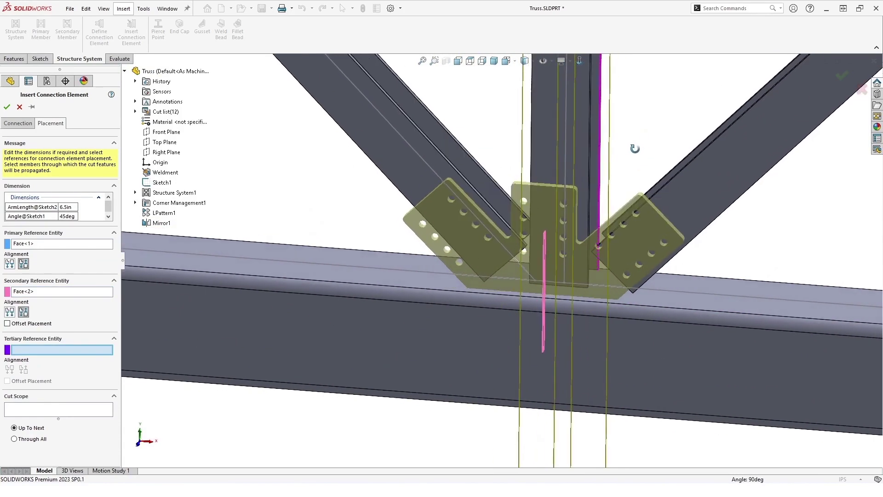
{"action": "left_click", "coordinate": [564, 282]}
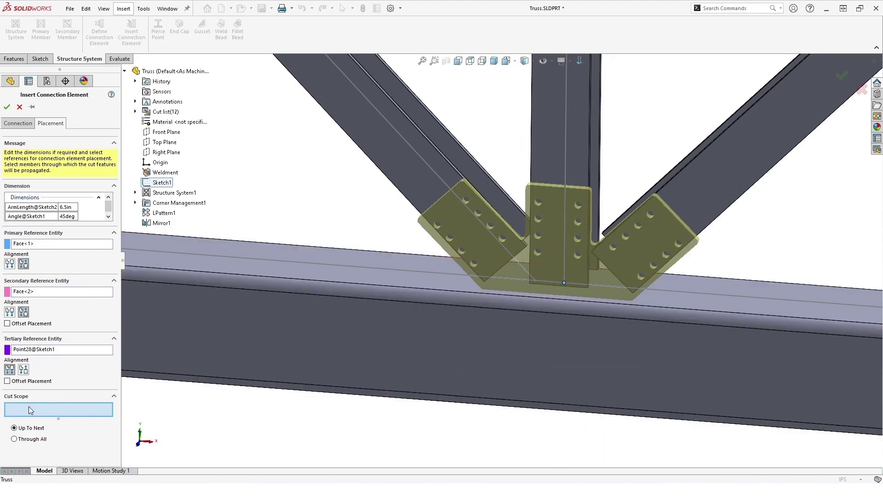
Add the left diagonal, vertical and right diagonal members to the cut scope and finish
{"action": "left_click", "coordinate": [388, 144]}
{"action": "left_click", "coordinate": [547, 145]}
{"action": "left_click", "coordinate": [713, 186]}
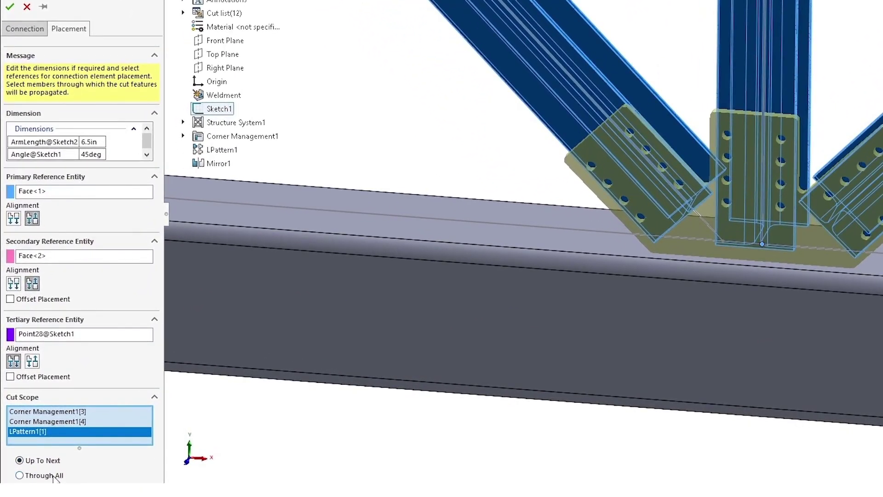
{"action": "left_click", "coordinate": [9, 6]}
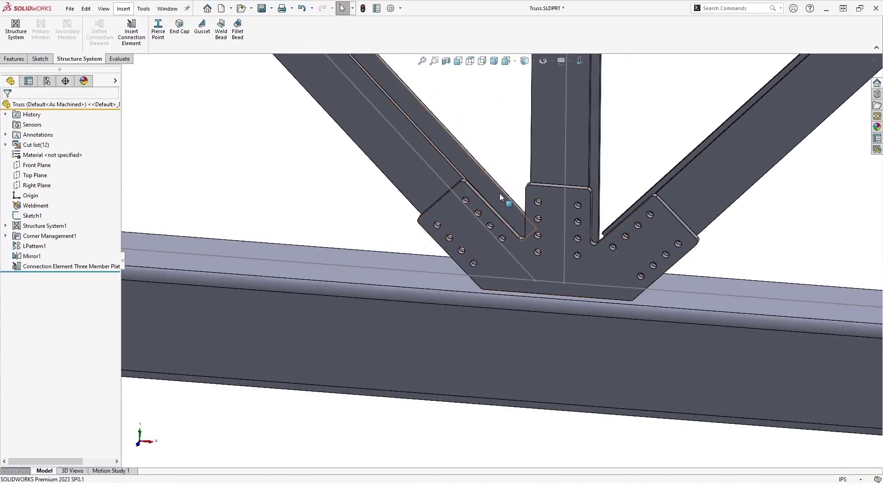
Measure between the diagonal member face and the plate arm face, reading 44.03° and 0.2532 in
{"action": "middle_click_drag", "start_coordinate": [543, 175], "coordinate": [495, 216]}
{"action": "key", "text": "m"}
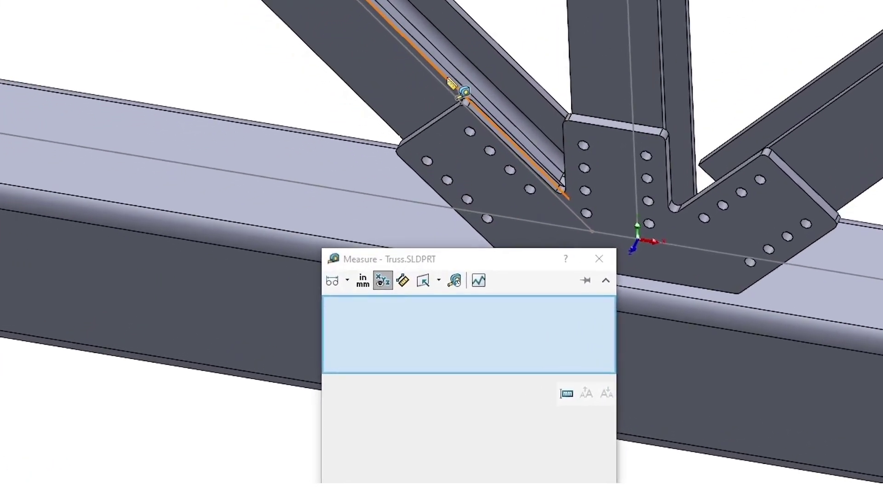
{"action": "left_click", "coordinate": [454, 185]}
{"action": "middle_click_drag", "start_coordinate": [461, 38], "coordinate": [570, 39]}
{"action": "scroll", "coordinate": [663, 47], "scroll_direction": "down", "scroll_amount": 3}
{"action": "scroll", "coordinate": [659, 50], "scroll_direction": "down", "scroll_amount": 2}
{"action": "left_click", "coordinate": [624, 79]}
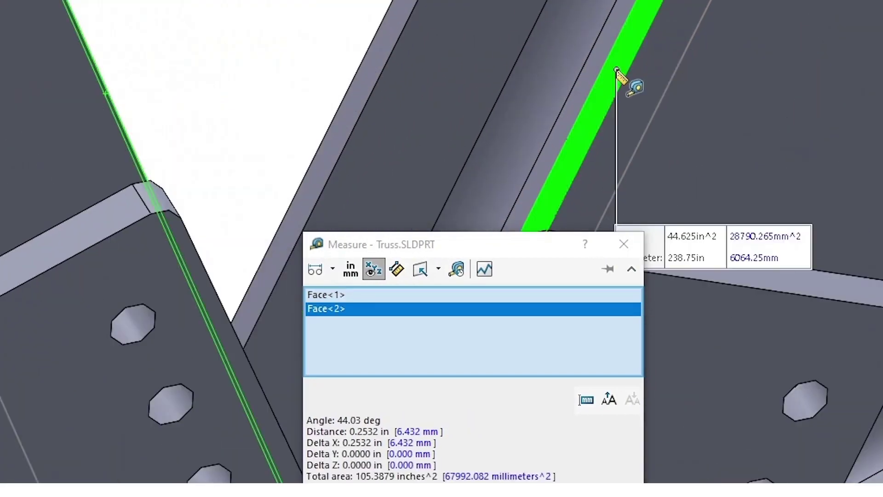
{"action": "scroll", "coordinate": [735, 174], "scroll_direction": "up", "scroll_amount": 3}
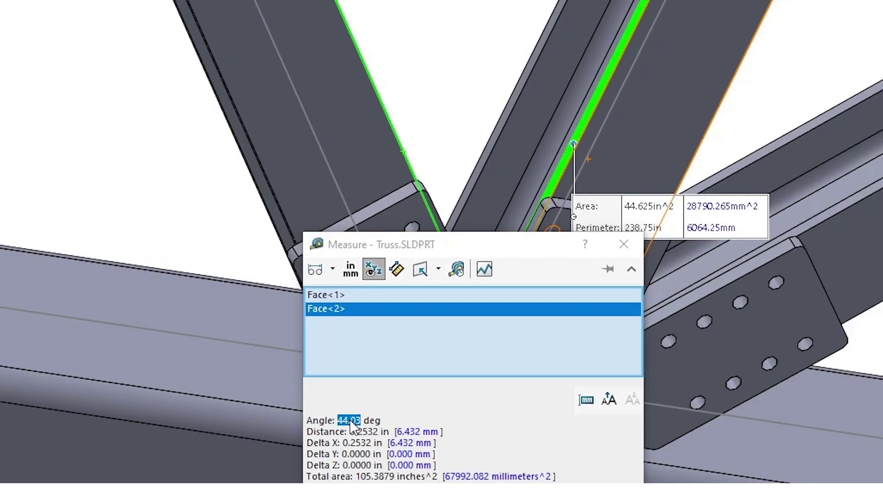
Edit the Three Member Plate connection element so Angle@Sketch1 is 44.03° instead of 45°
{"action": "left_click", "coordinate": [624, 243]}
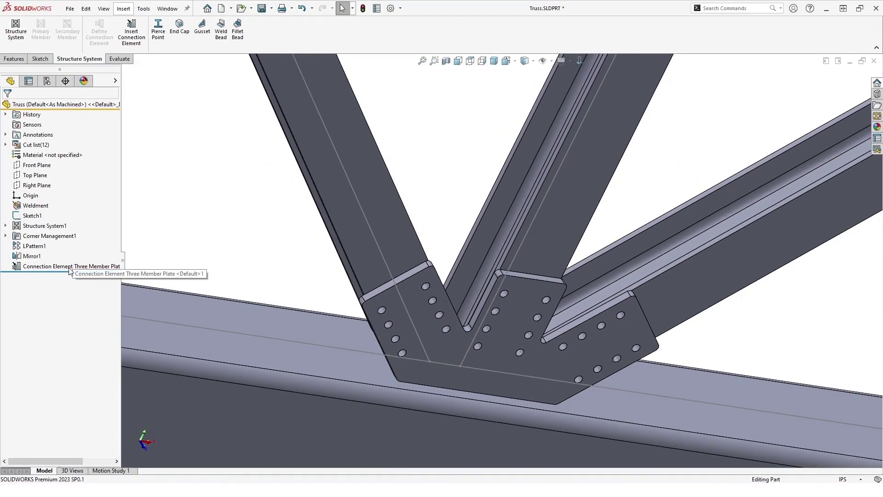
{"action": "right_click", "coordinate": [69, 291]}
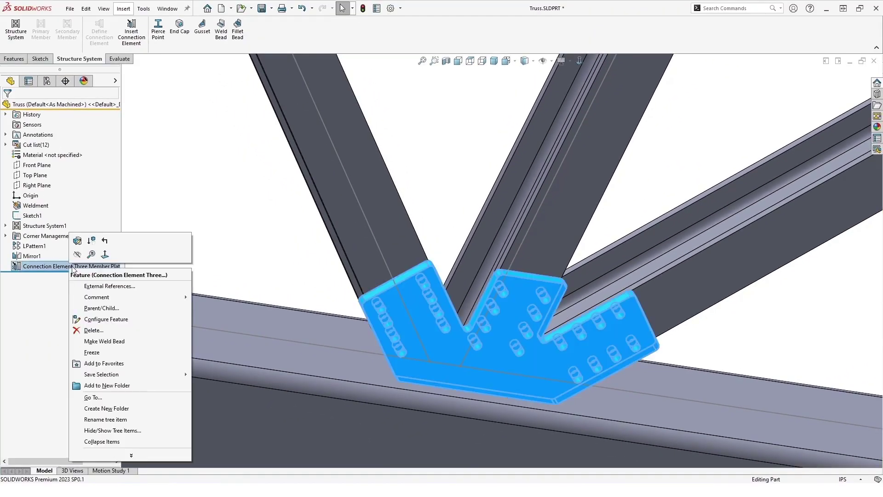
{"action": "left_click", "coordinate": [75, 239]}
{"action": "left_click", "coordinate": [92, 205]}
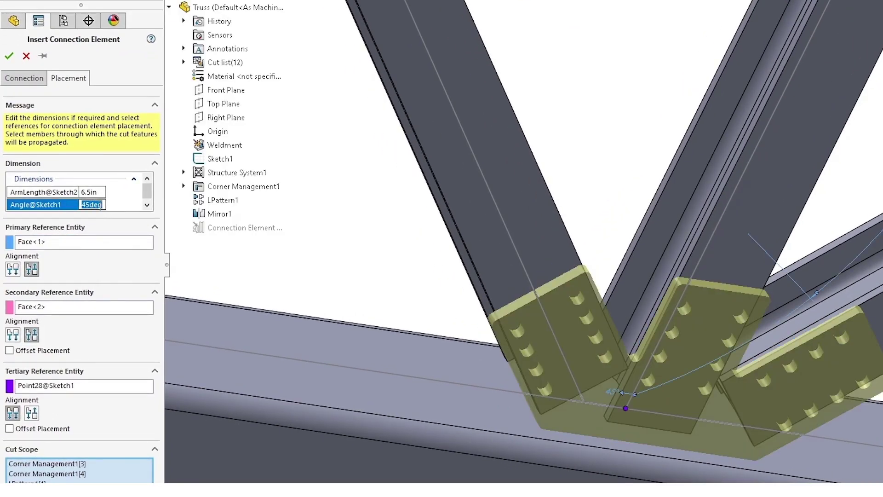
{"action": "type", "text": "44.03"}
{"action": "key", "text": "Return"}
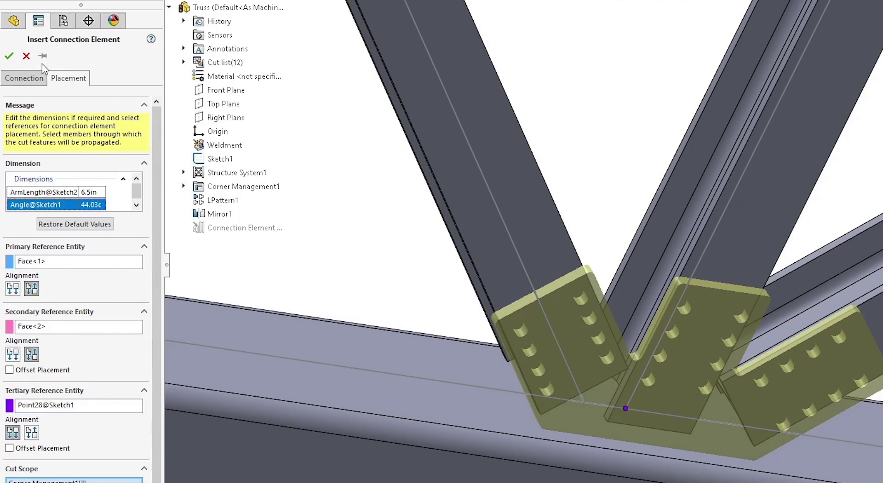
{"action": "left_click", "coordinate": [9, 55]}
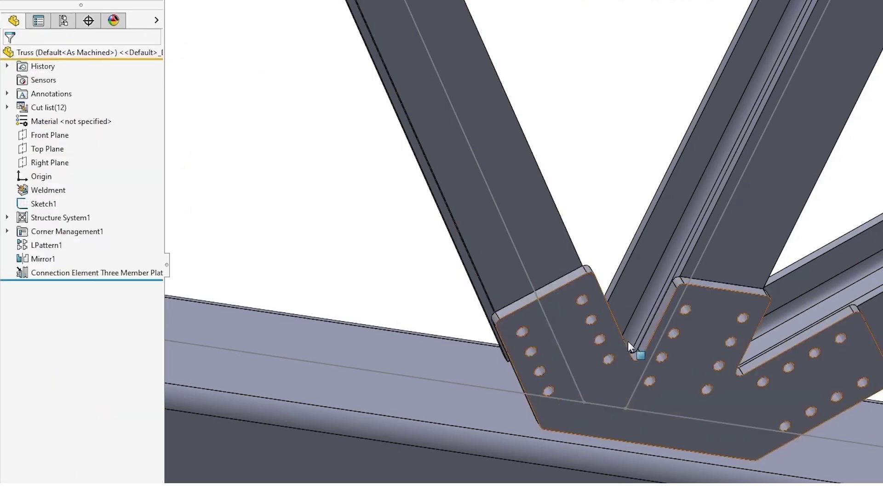
Hide Sketch1 and orbit to view the gusset plate seated across the three members
{"action": "left_click", "coordinate": [510, 241]}
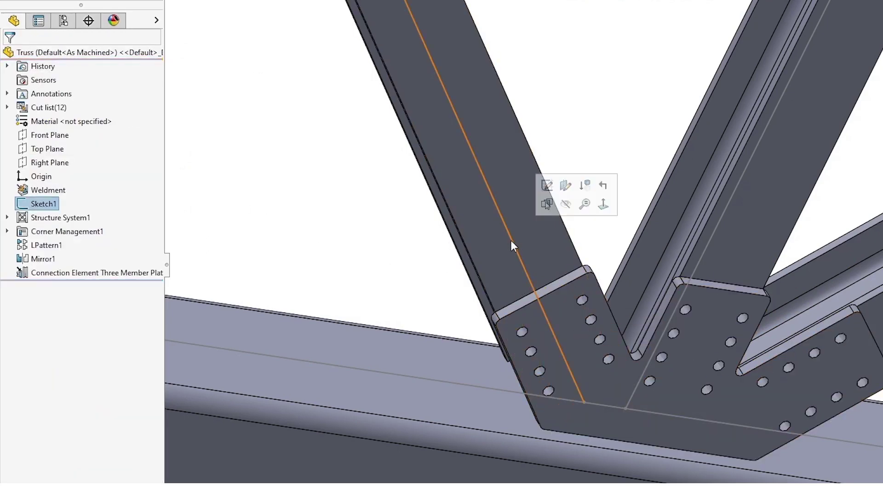
{"action": "left_click", "coordinate": [564, 202]}
{"action": "middle_click_drag", "start_coordinate": [627, 250], "coordinate": [561, 268]}
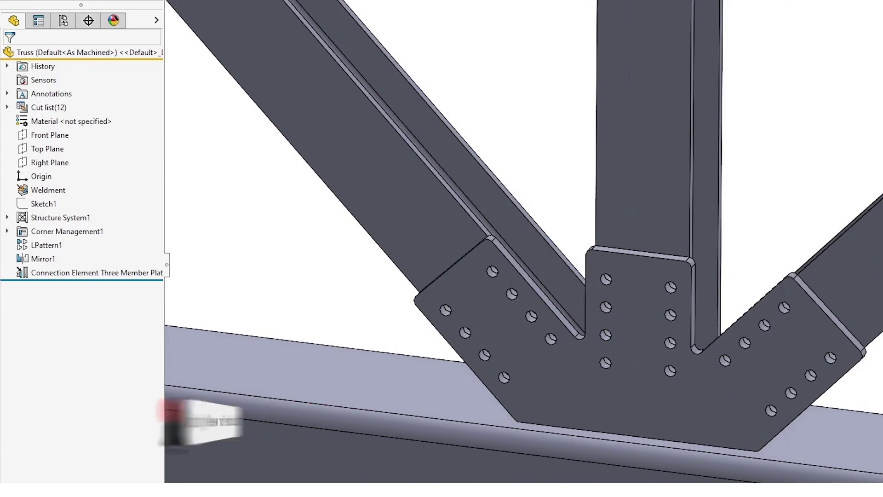